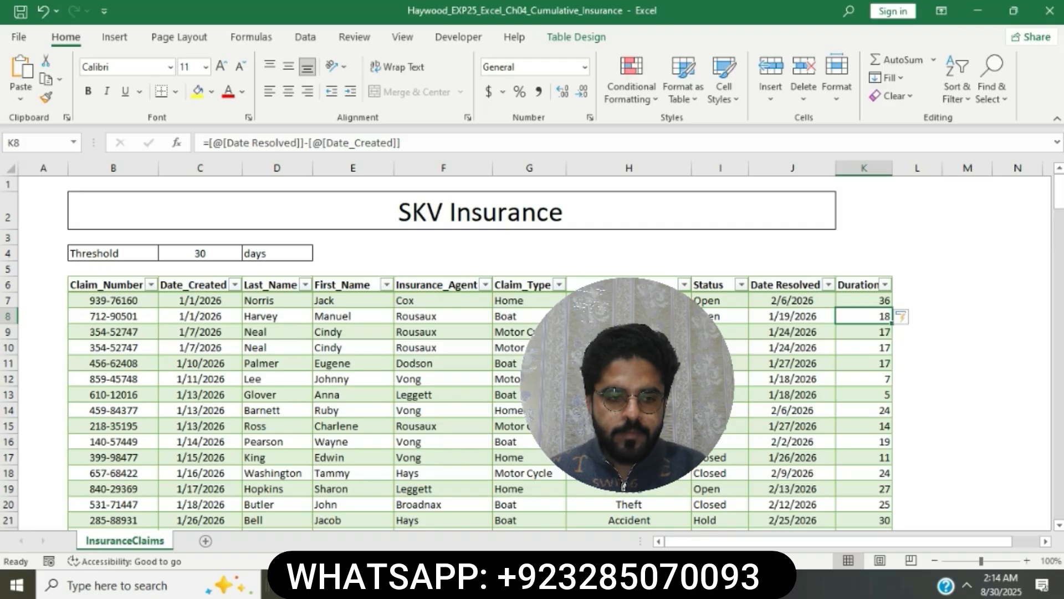
# Highlight step 6's Average-duration total-row instruction in yellow in Word, then return to Excel
pyautogui.hotkey('alt', 'Tab')
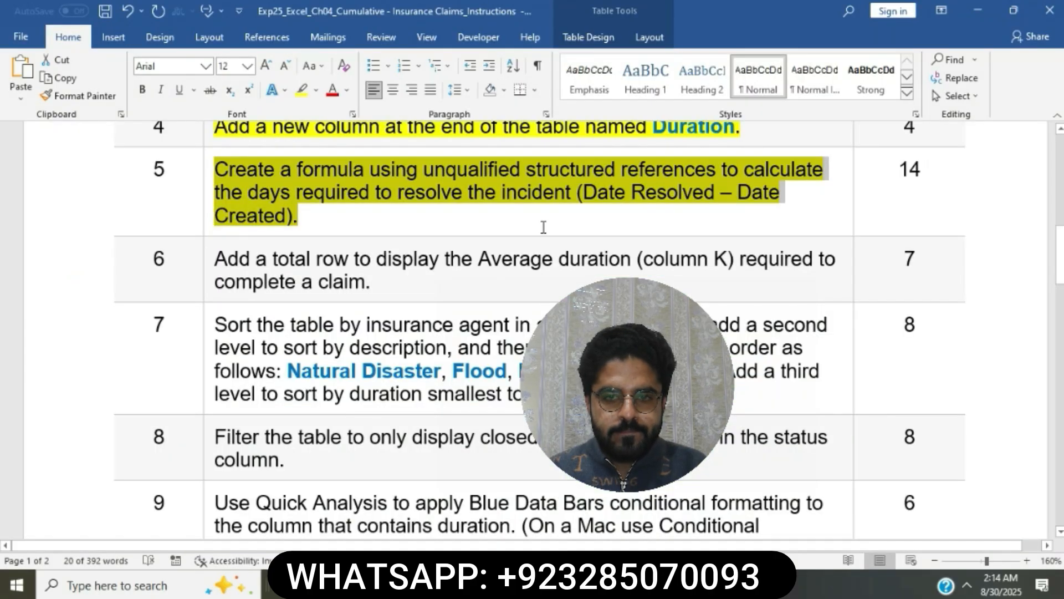
pyautogui.click(543, 223)
pyautogui.click(543, 224)
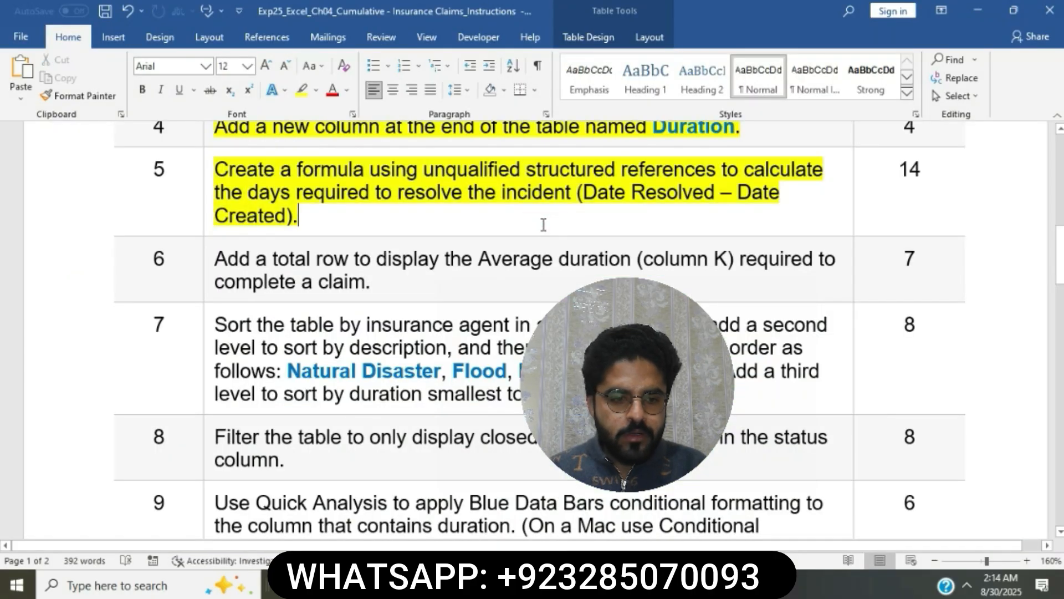
pyautogui.scroll(-3, 428, 235)
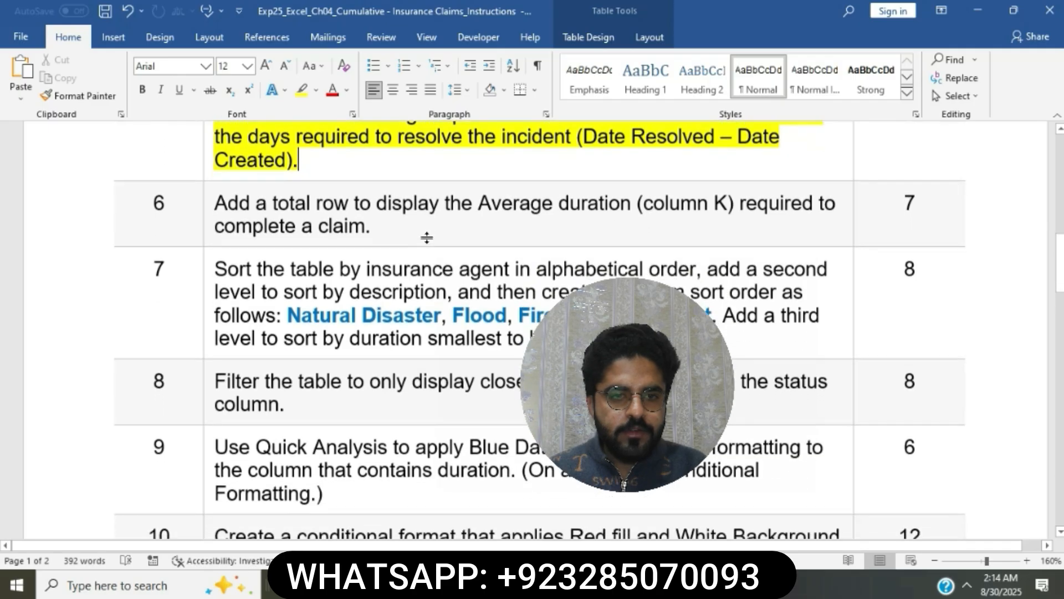
pyautogui.click(212, 173)
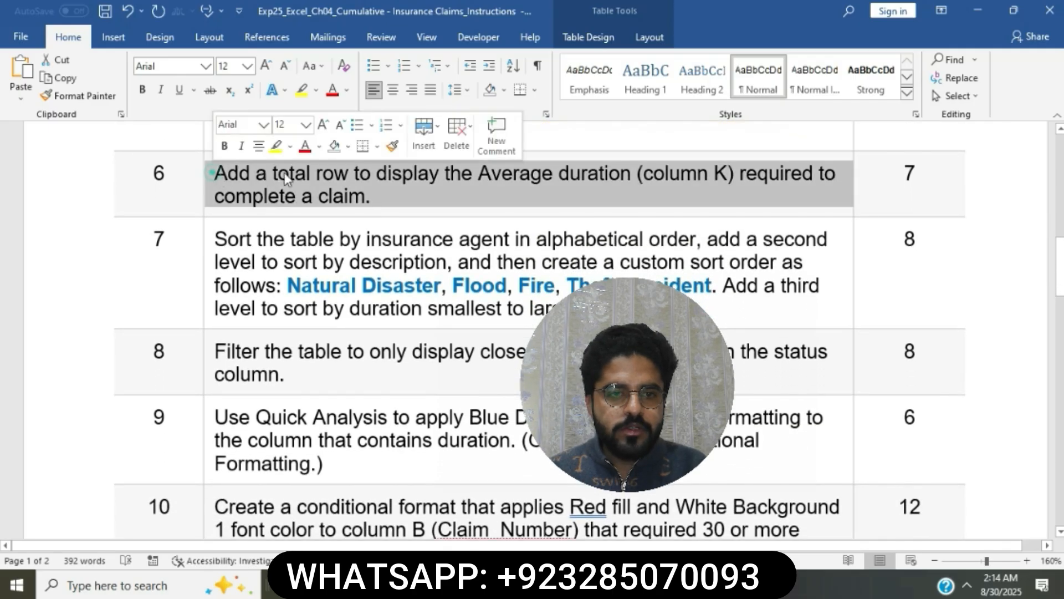
pyautogui.click(275, 146)
pyautogui.click(306, 189)
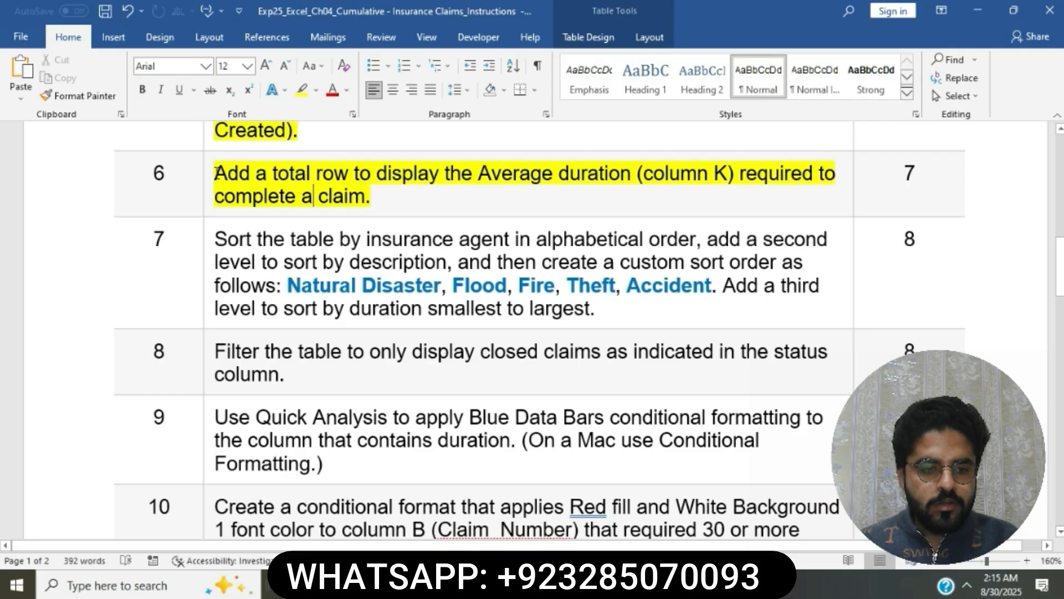
pyautogui.moveTo(215, 173); pyautogui.dragTo(616, 173)
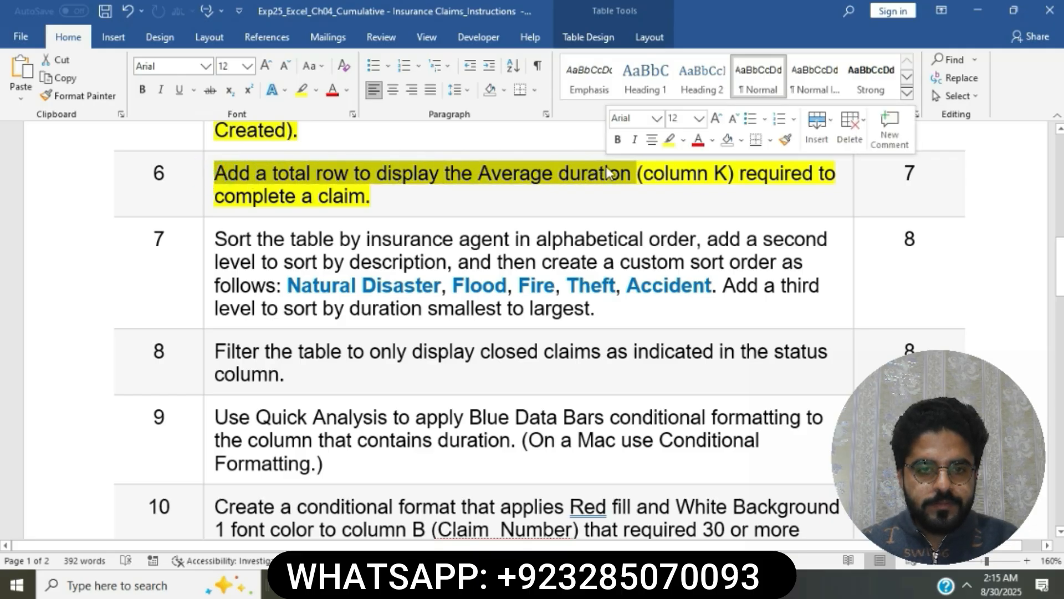
pyautogui.hotkey('alt', 'Tab')
# Turn on the Total Row for the claims table from Table Design
pyautogui.click(529, 394)
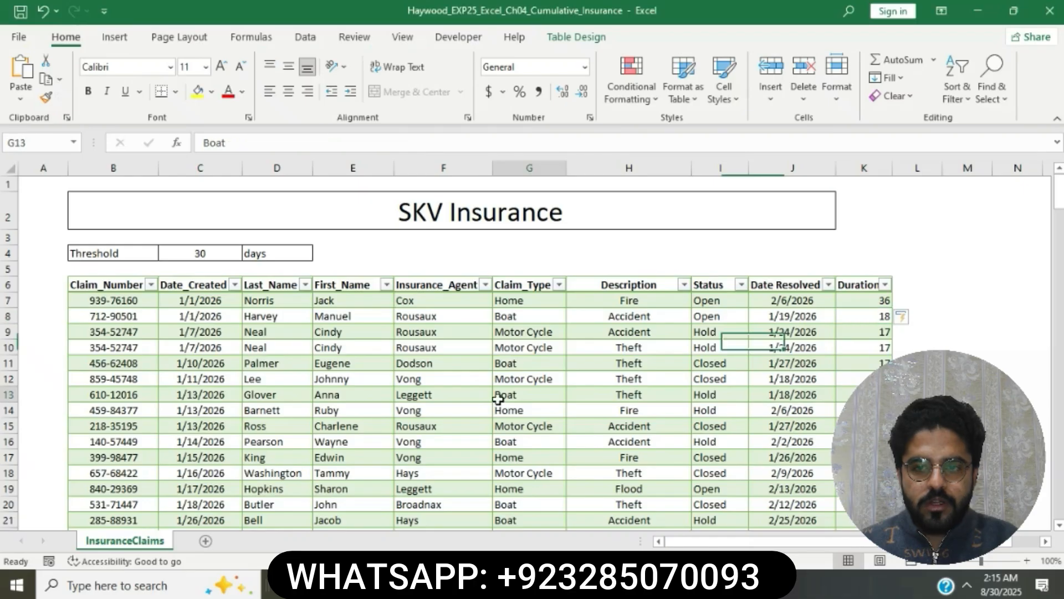
pyautogui.click(589, 35)
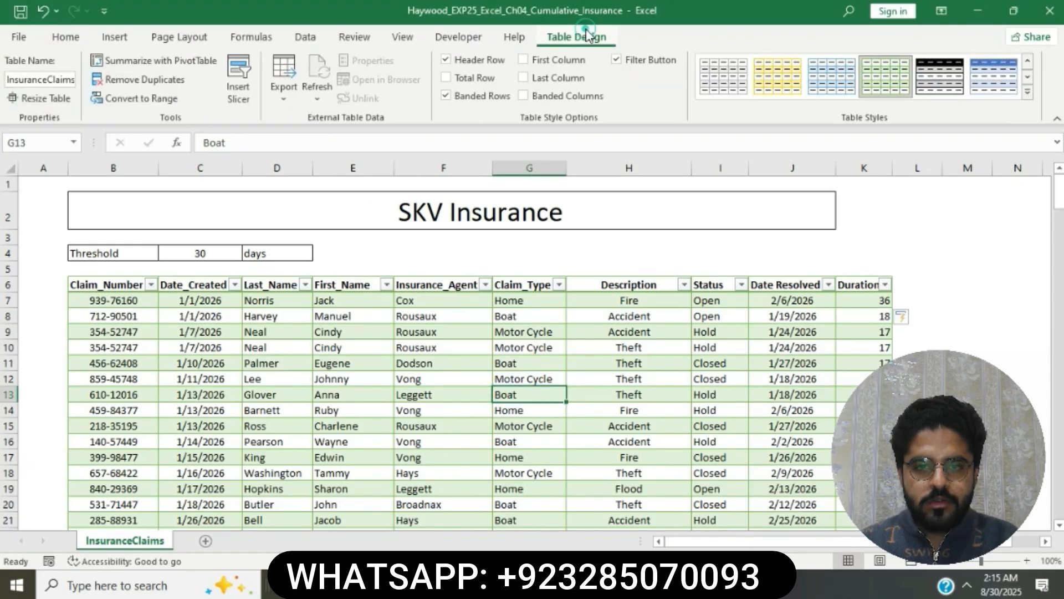
pyautogui.click(445, 78)
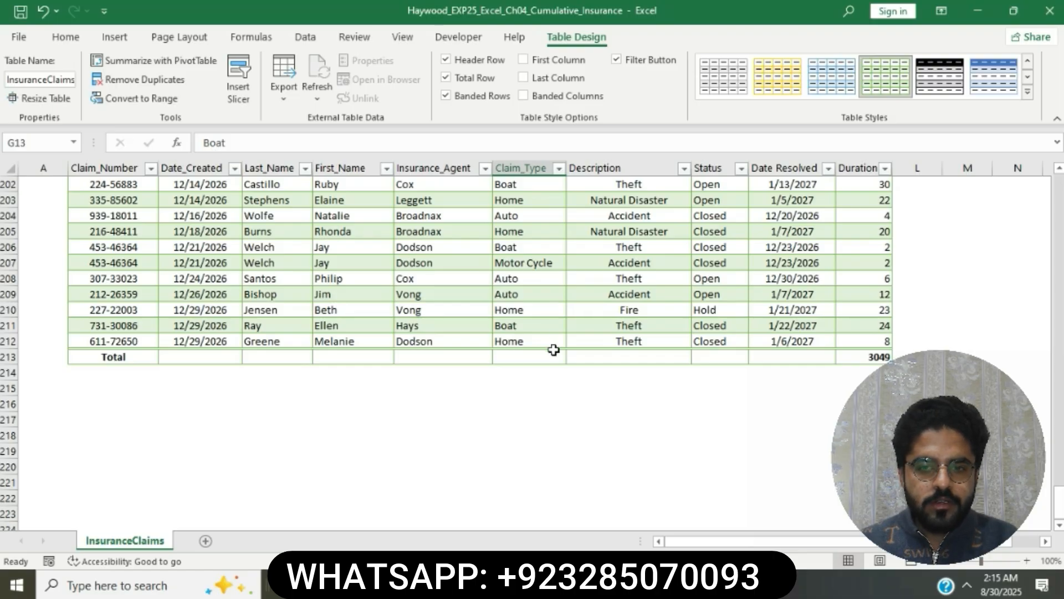
pyautogui.hotkey('alt', 'Tab')
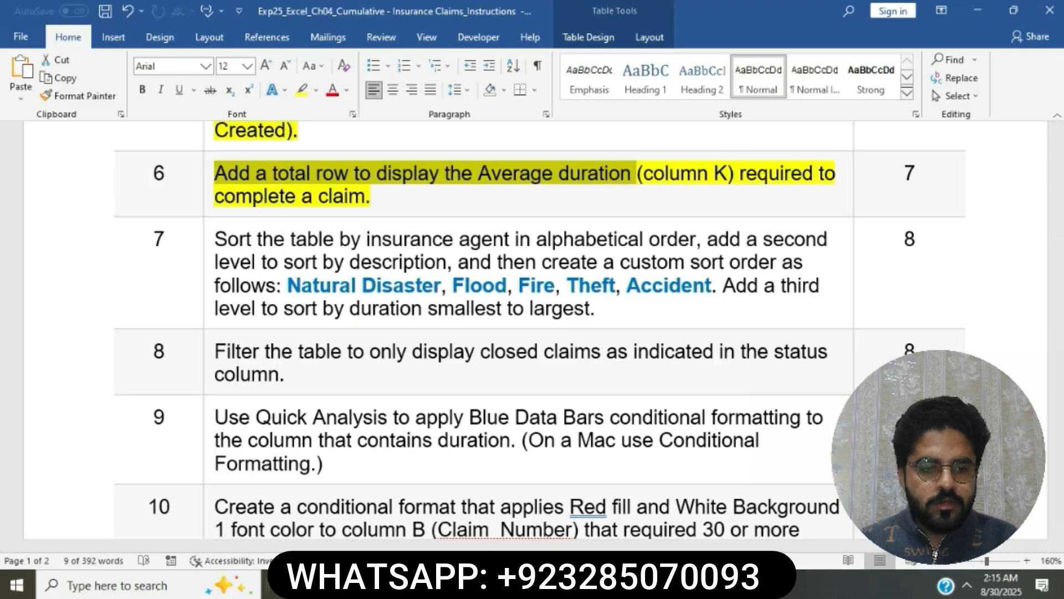
pyautogui.hotkey('alt', 'Tab')
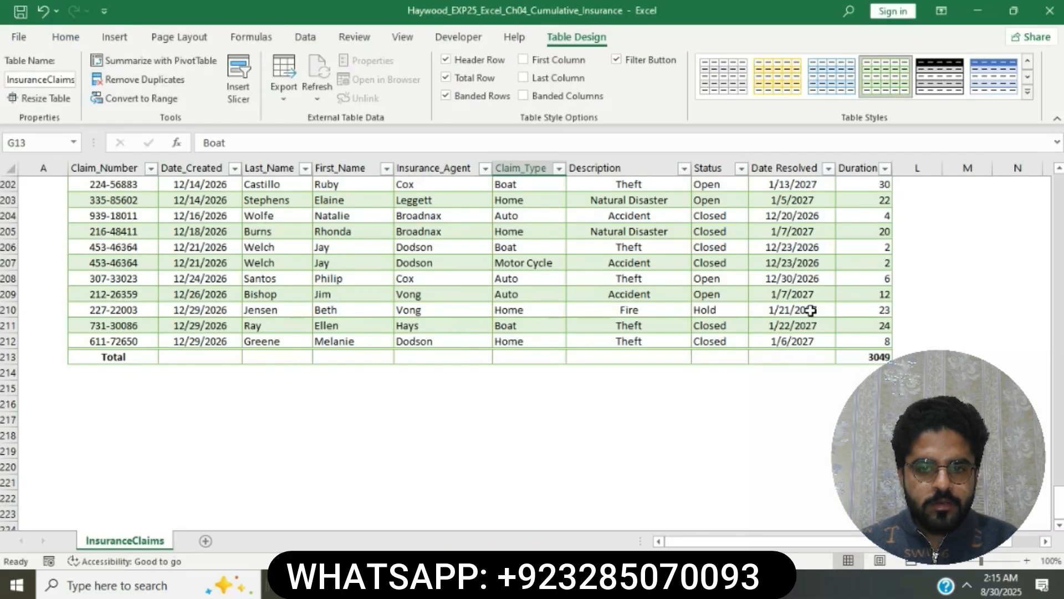
# Change the Duration total in K213 to Average, showing 14.800971
pyautogui.scroll(20, 811, 311)
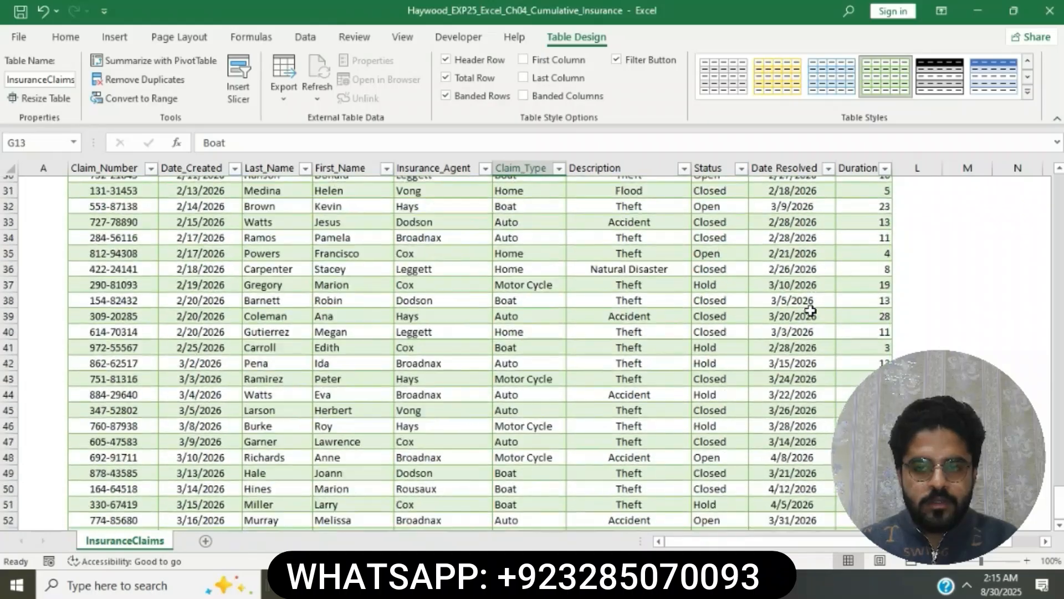
pyautogui.scroll(10, 811, 311)
pyautogui.scroll(-20, 811, 310)
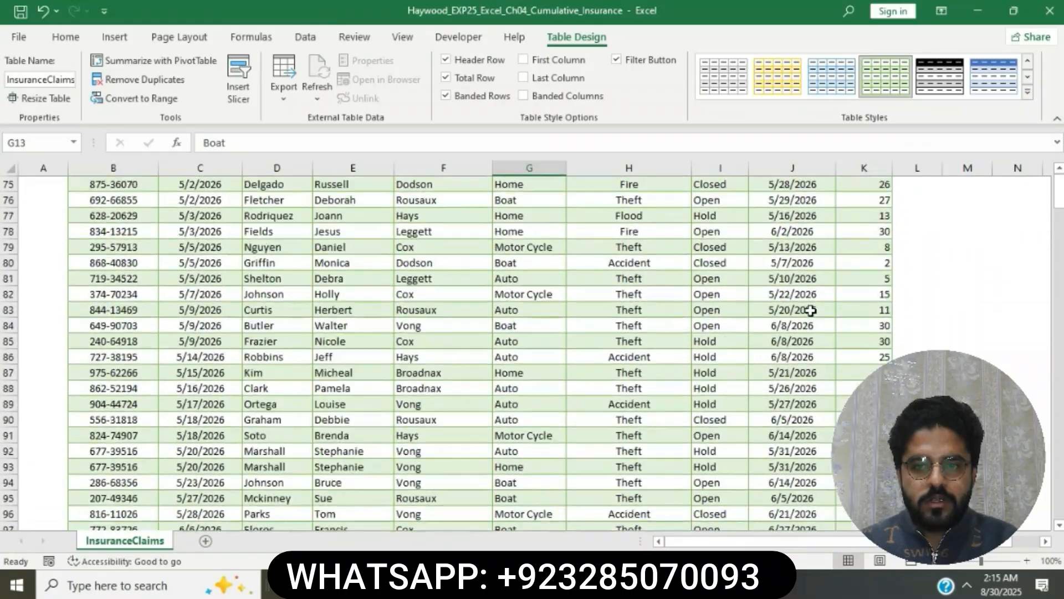
pyautogui.scroll(-20, 810, 311)
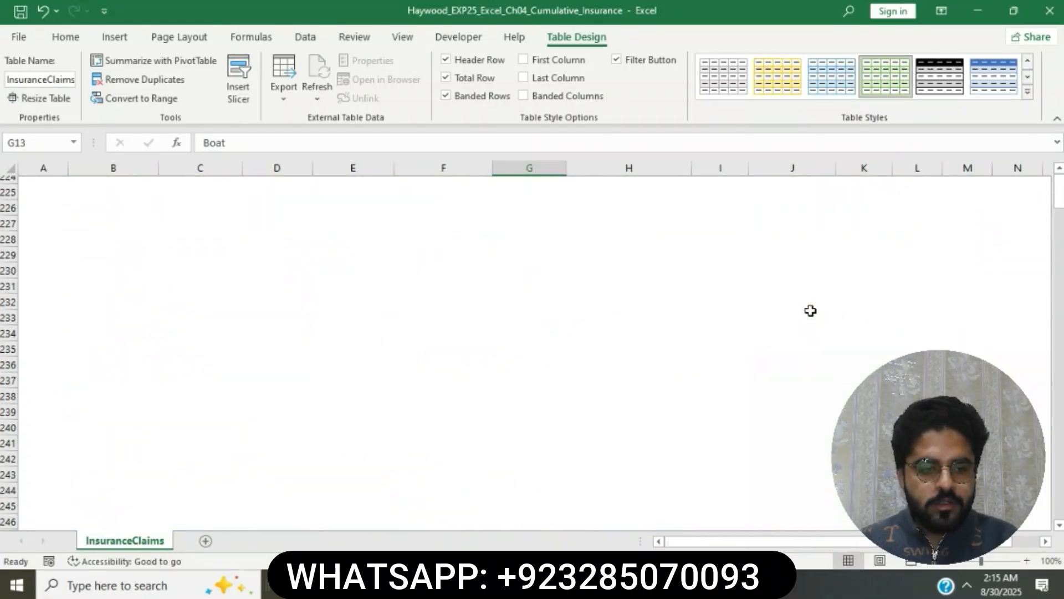
pyautogui.scroll(8, 810, 310)
pyautogui.click(874, 355)
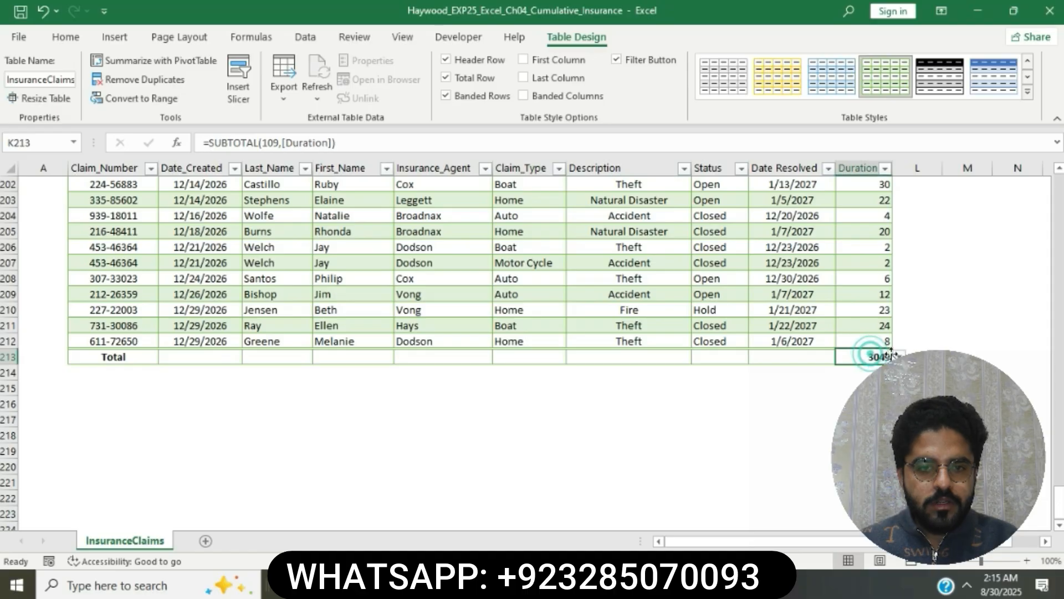
pyautogui.click(899, 356)
pyautogui.click(847, 382)
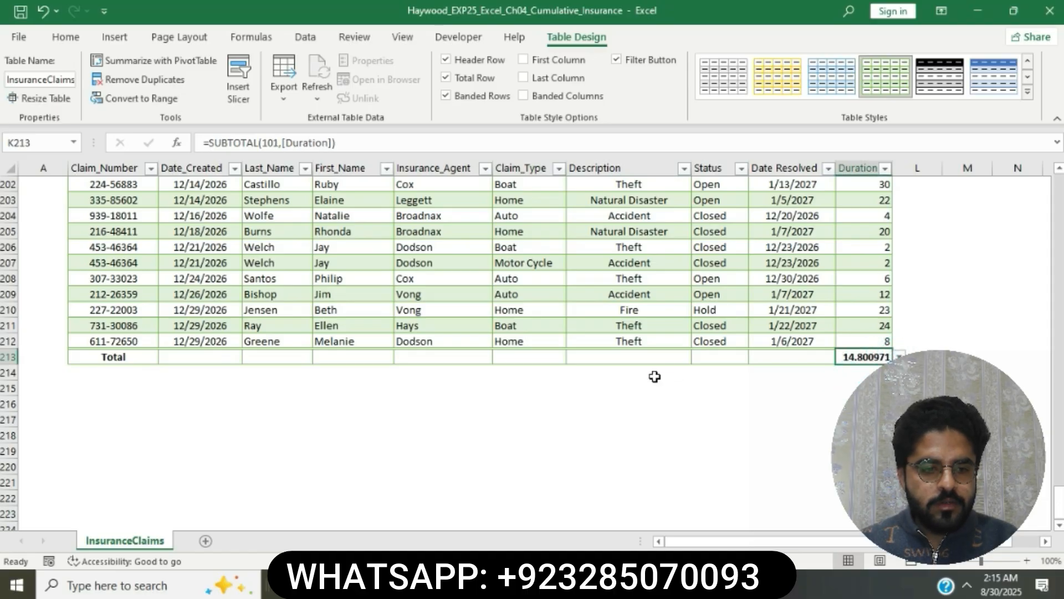
pyautogui.hotkey('alt', 'Tab')
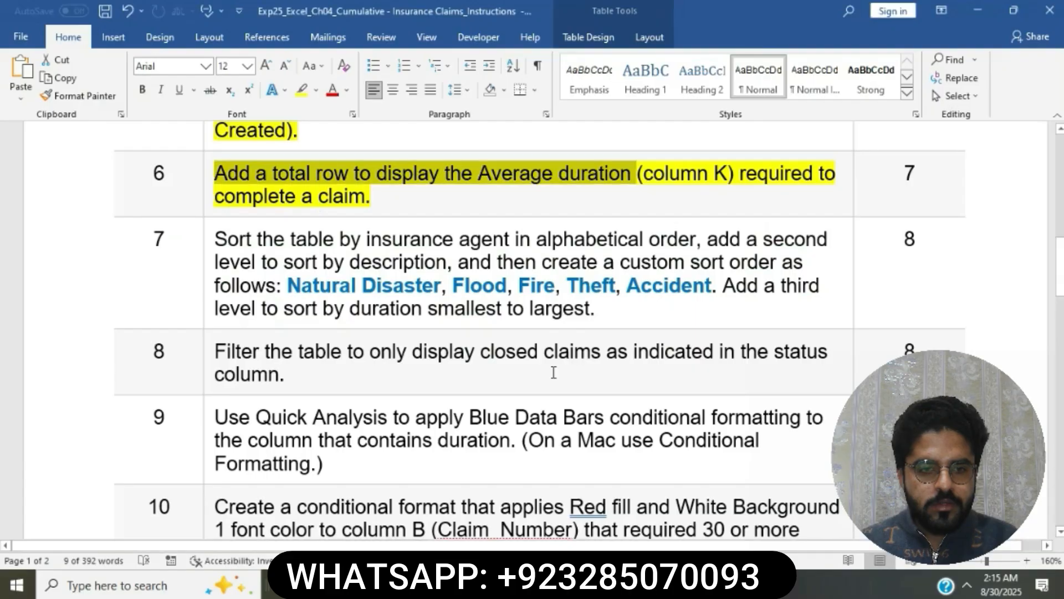
# Highlight step 7's sorting instruction in yellow in Word, then return to Excel
pyautogui.click(684, 173)
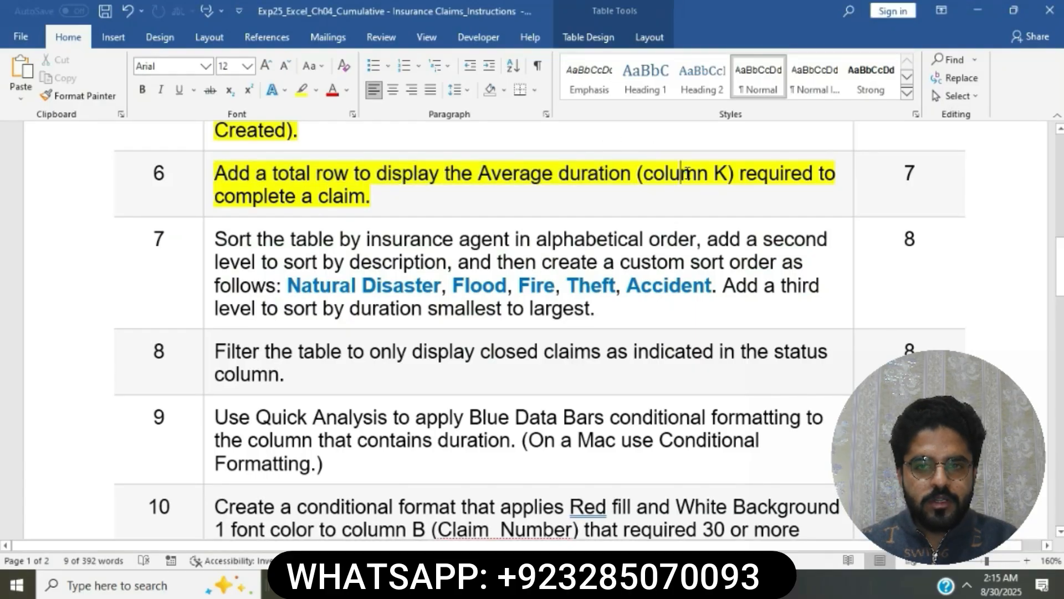
pyautogui.scroll(-1, 450, 187)
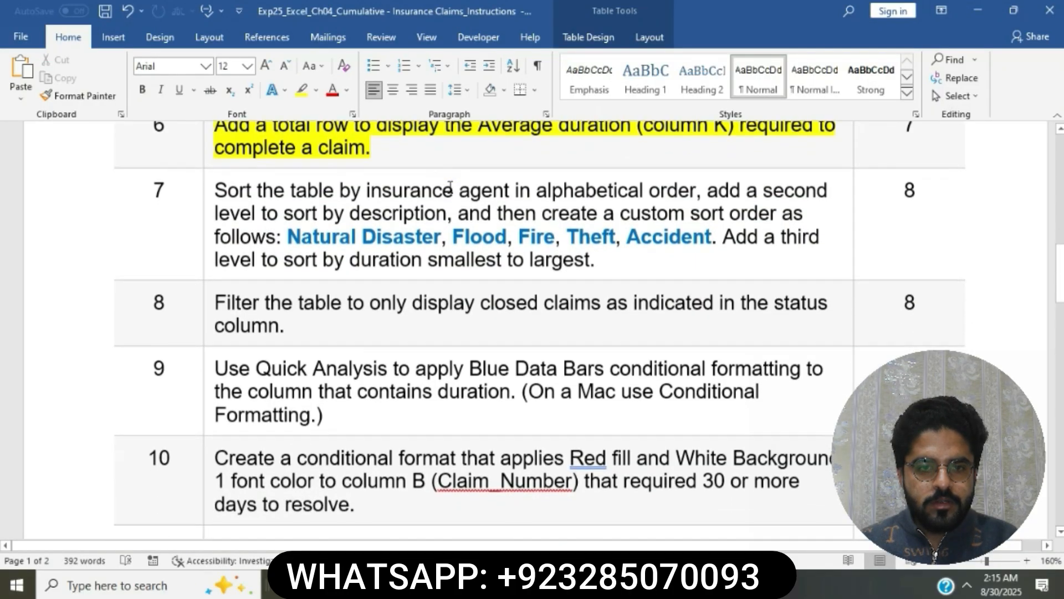
pyautogui.click(210, 181)
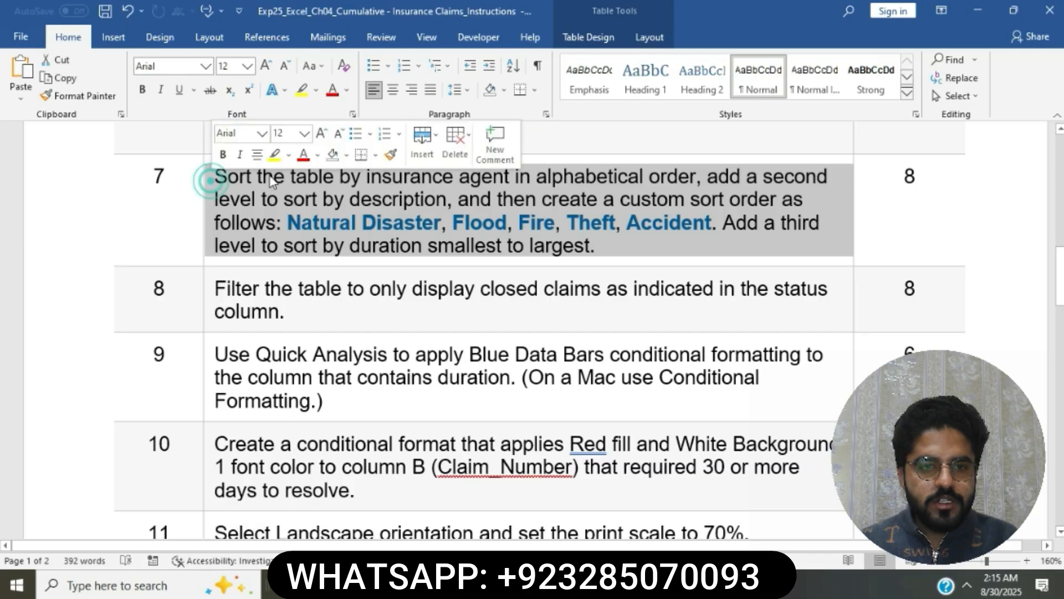
pyautogui.click(274, 154)
pyautogui.click(333, 201)
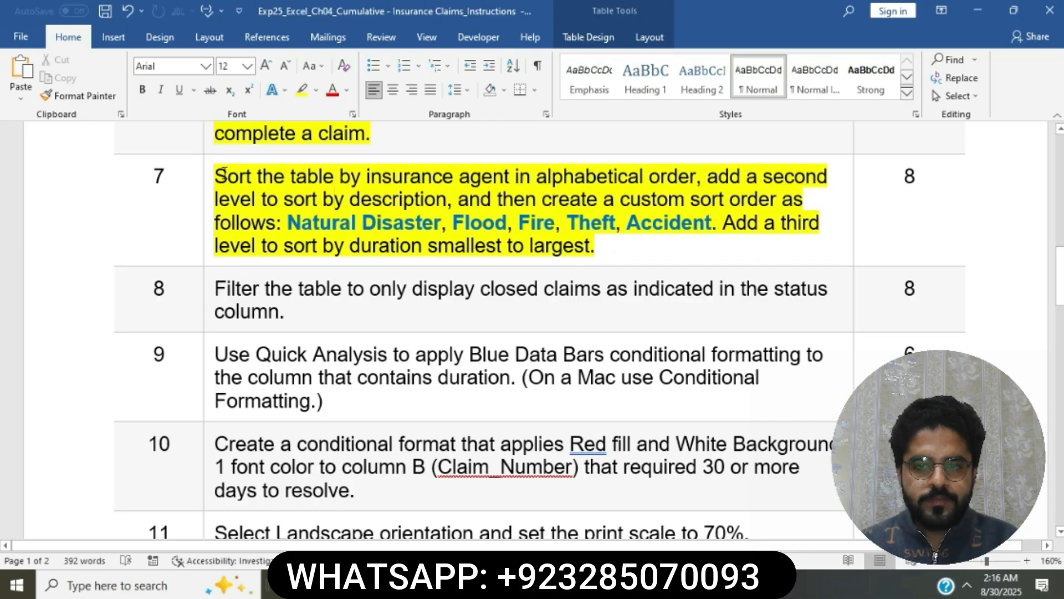
pyautogui.moveTo(222, 176); pyautogui.dragTo(673, 182)
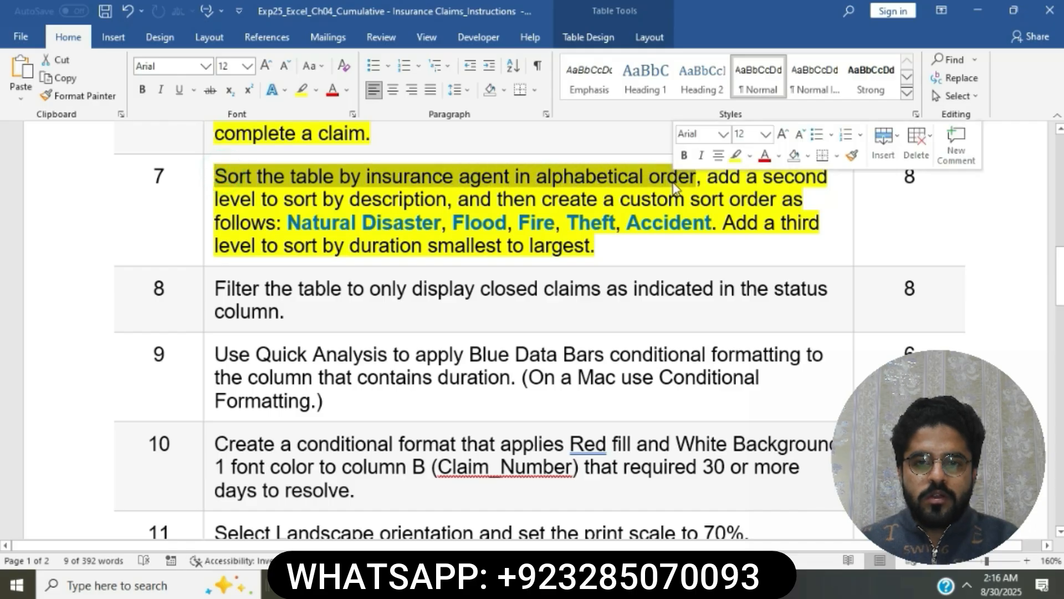
pyautogui.hotkey('alt', 'Tab')
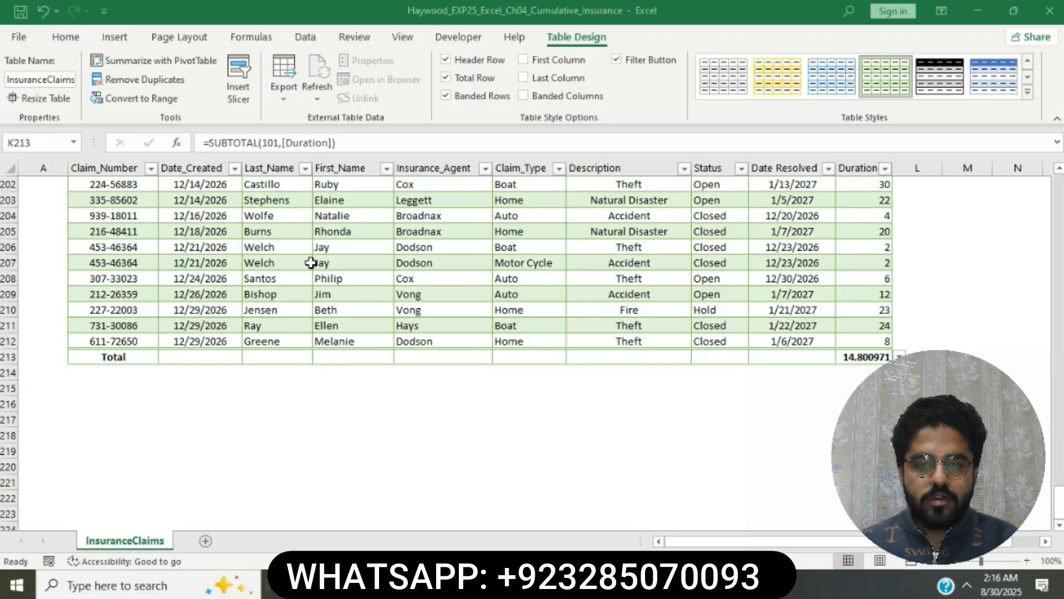
# Select the Insurance_Agent header cell F6 and open Custom Sort from Home's Sort & Filter
pyautogui.scroll(20, 308, 261)
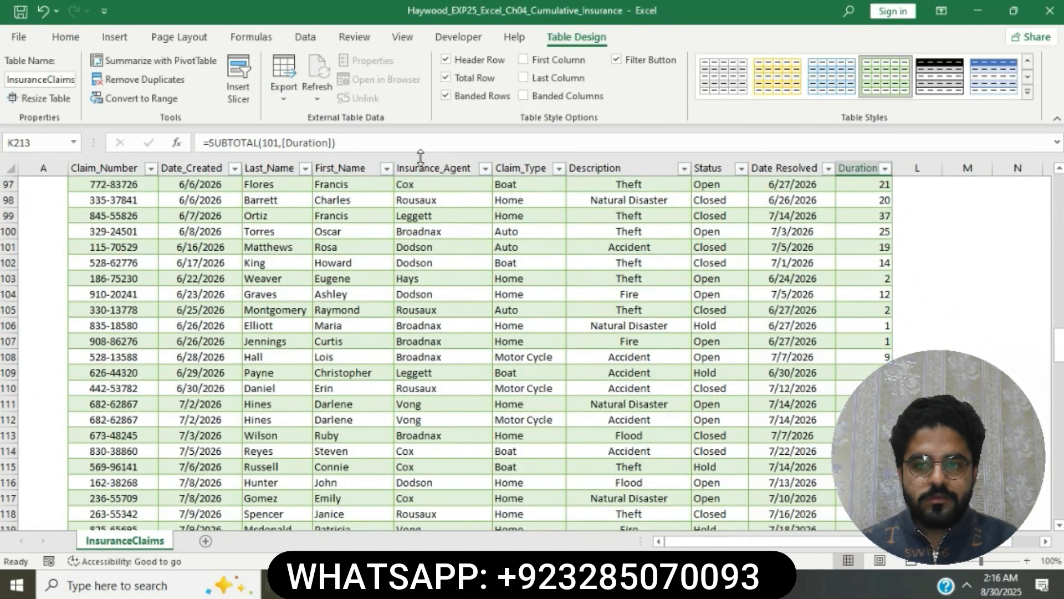
pyautogui.click(422, 161)
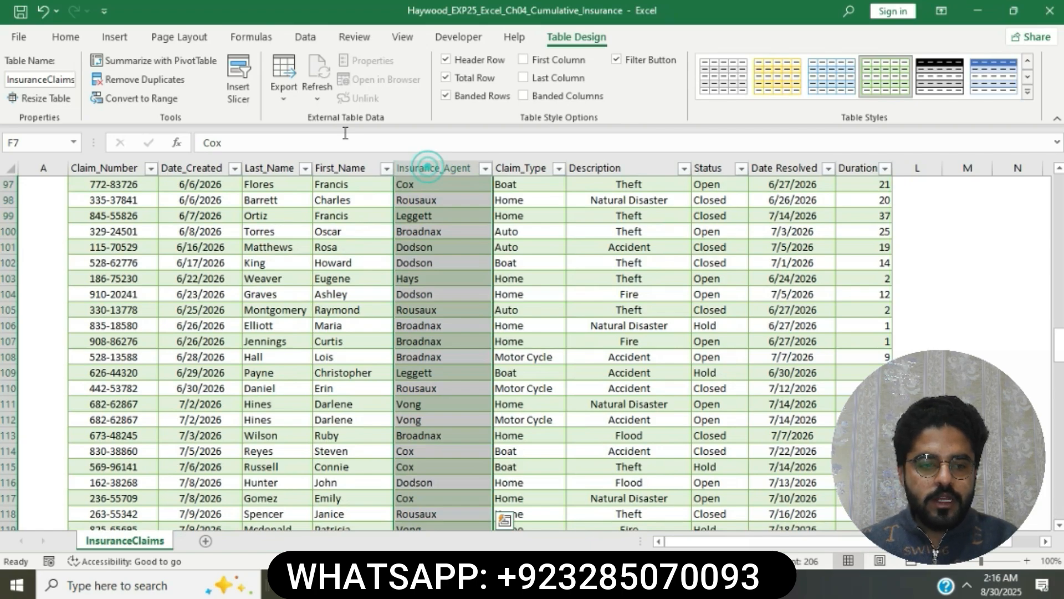
pyautogui.scroll(20, 423, 247)
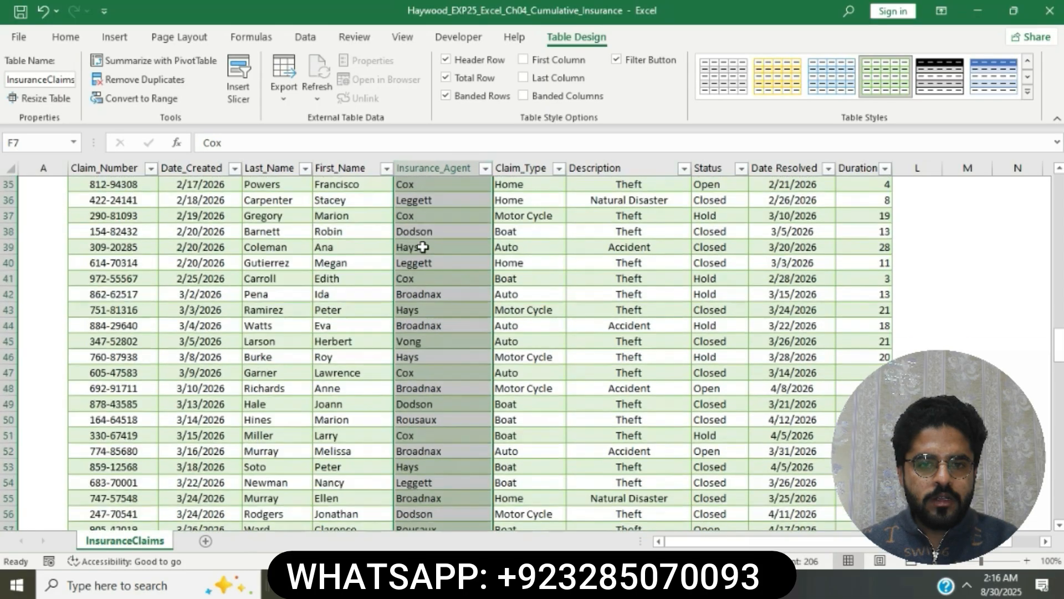
pyautogui.scroll(12, 423, 246)
pyautogui.click(449, 285)
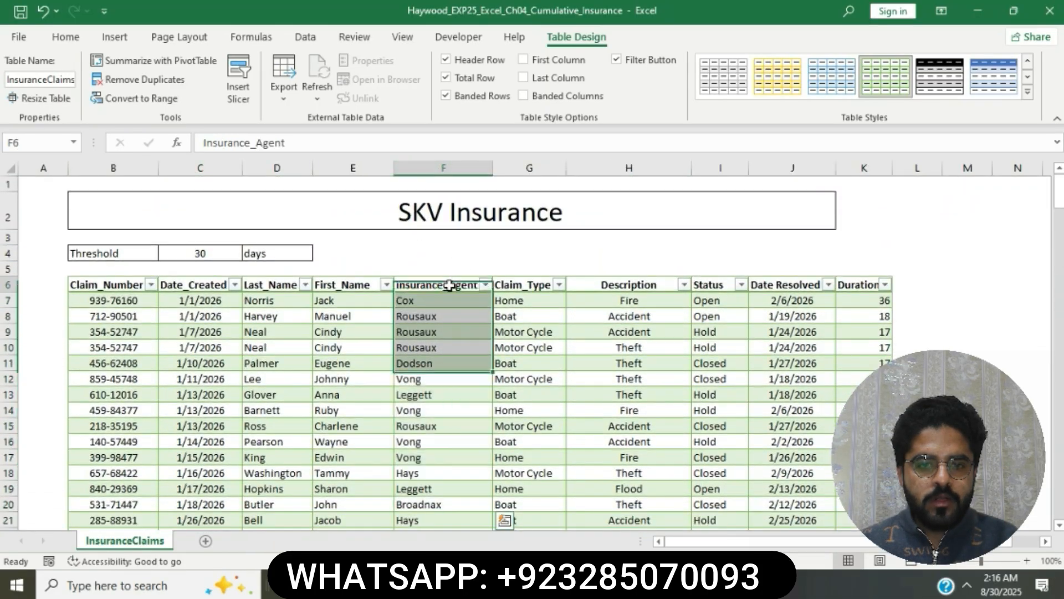
pyautogui.click(449, 284)
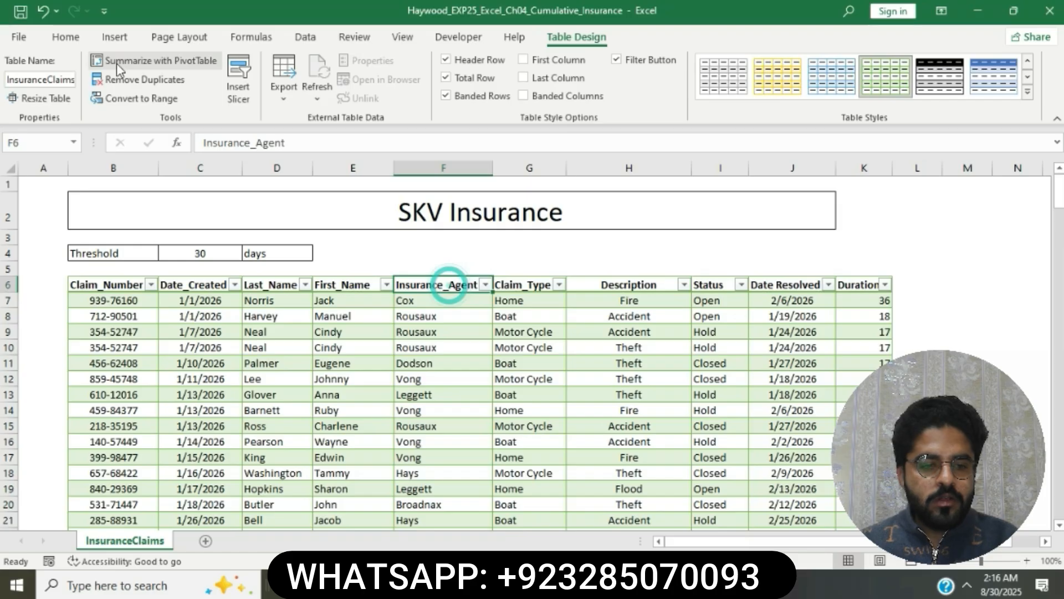
pyautogui.click(69, 38)
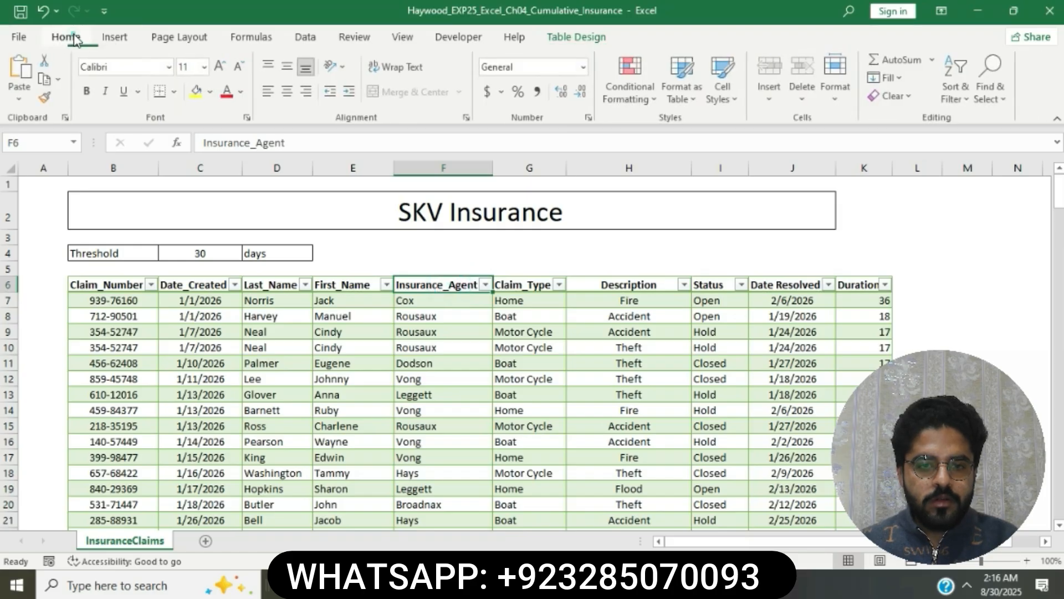
pyautogui.click(961, 98)
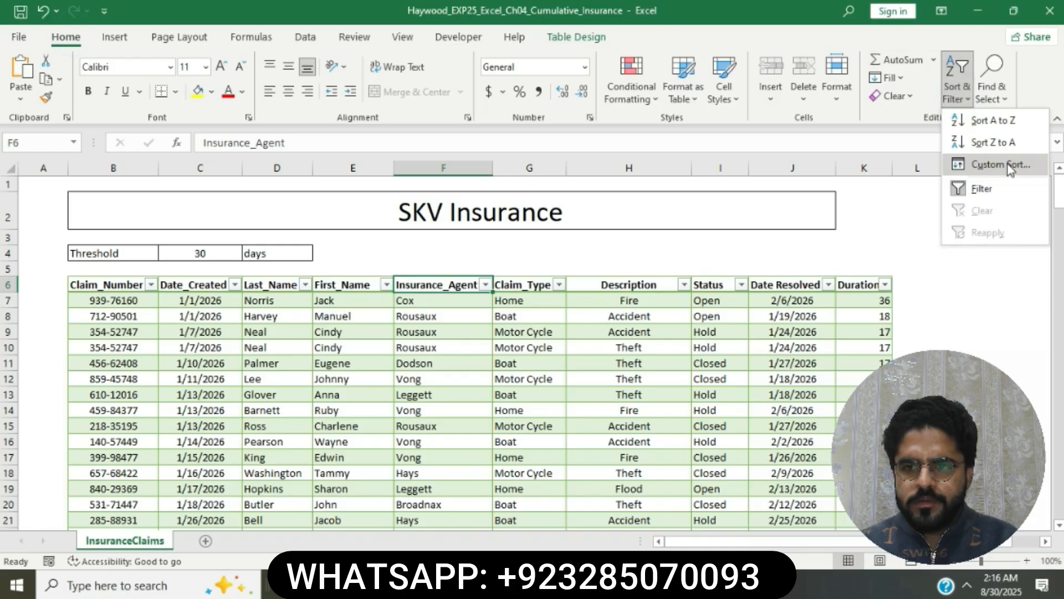
pyautogui.click(1008, 164)
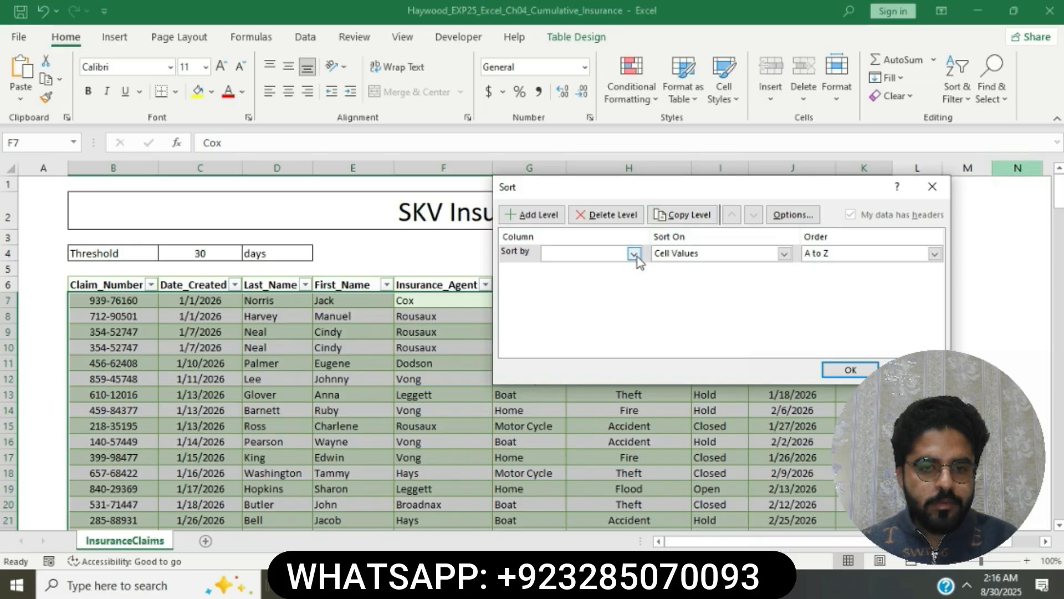
# Sort first by Insurance_Agent A to Z and add a second, empty sort level
pyautogui.click(637, 258)
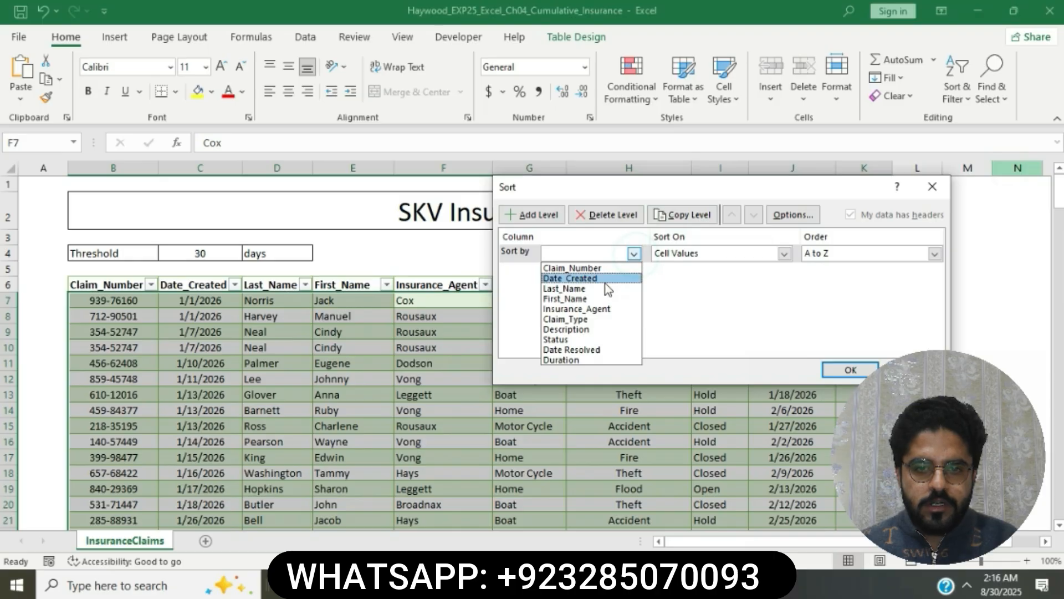
pyautogui.click(597, 312)
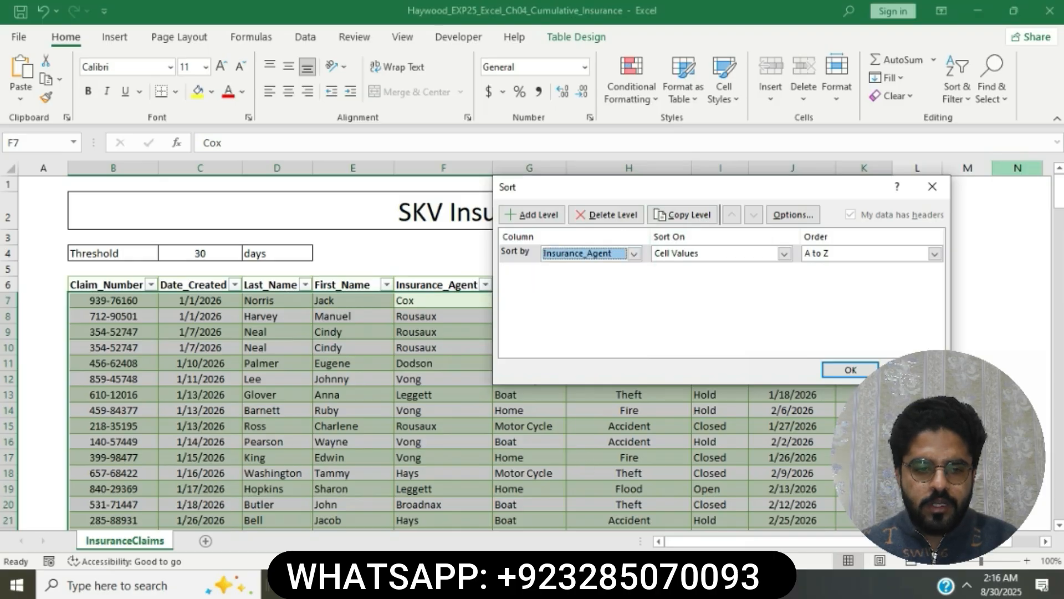
pyautogui.hotkey('alt', 'Tab')
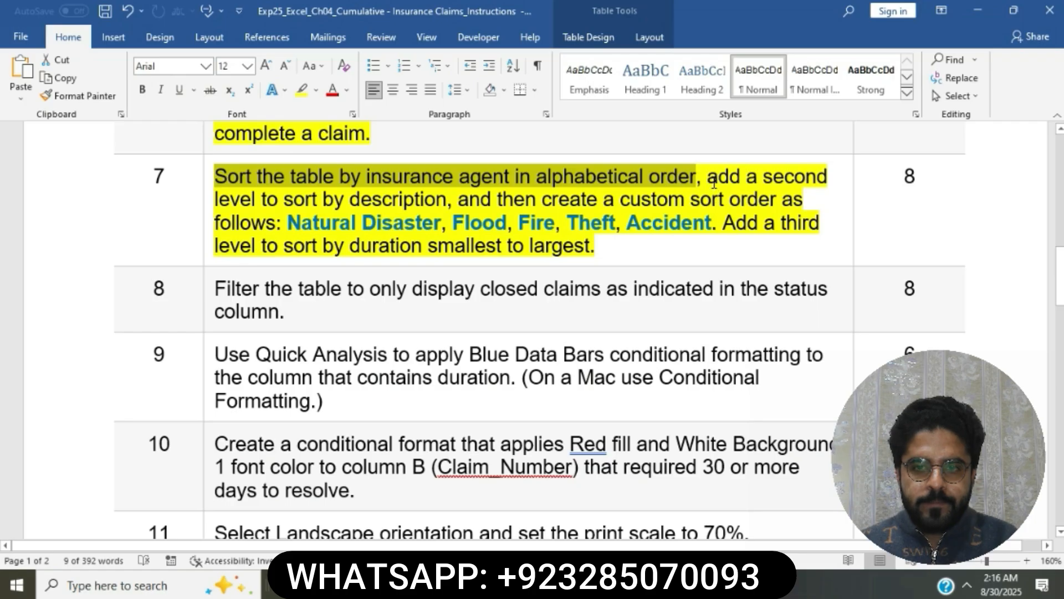
pyautogui.moveTo(708, 178); pyautogui.dragTo(452, 199)
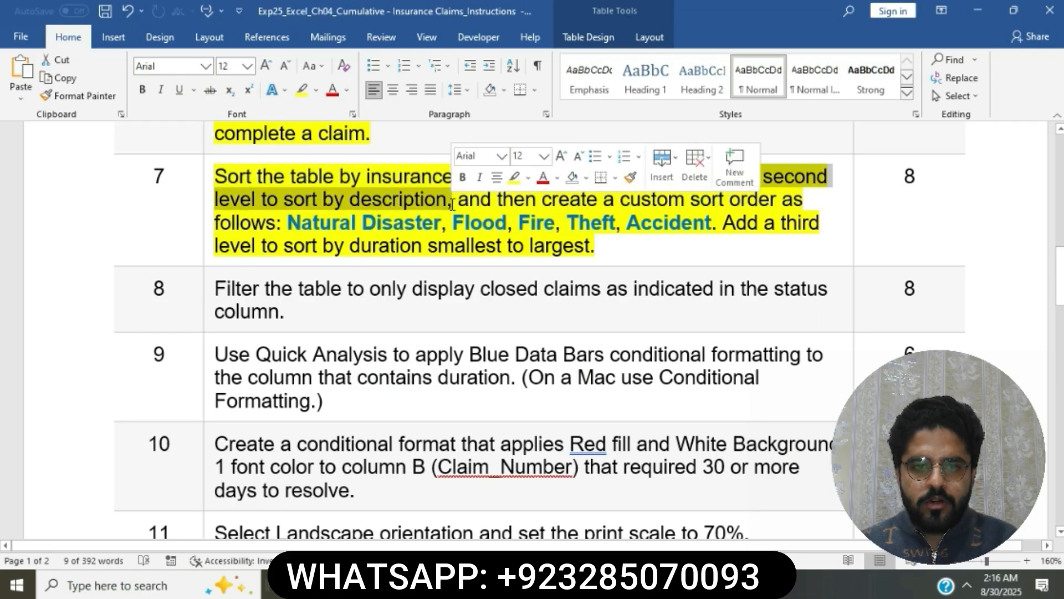
pyautogui.hotkey('alt', 'Tab')
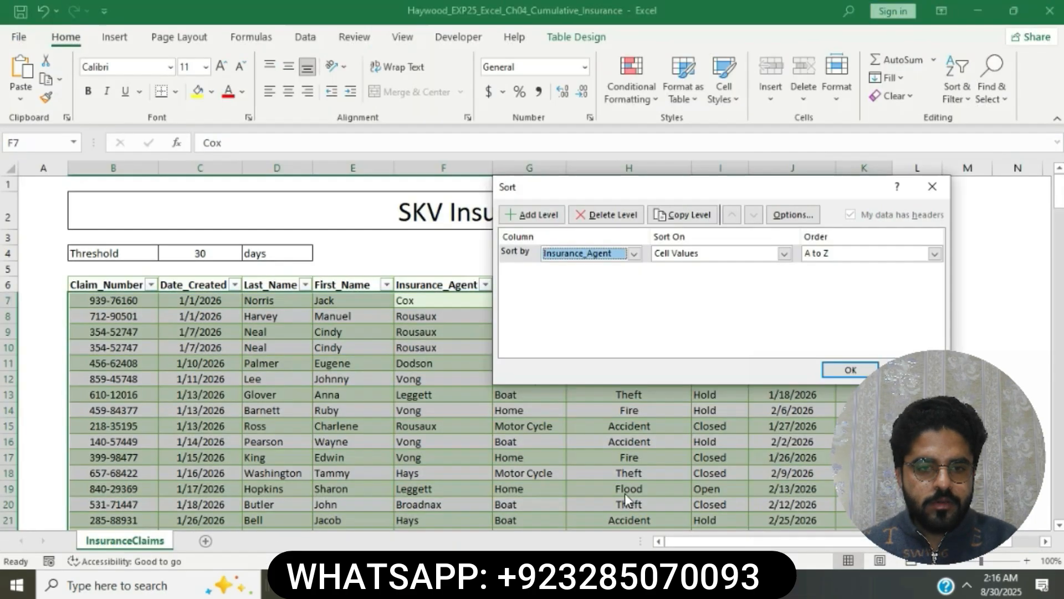
pyautogui.click(538, 216)
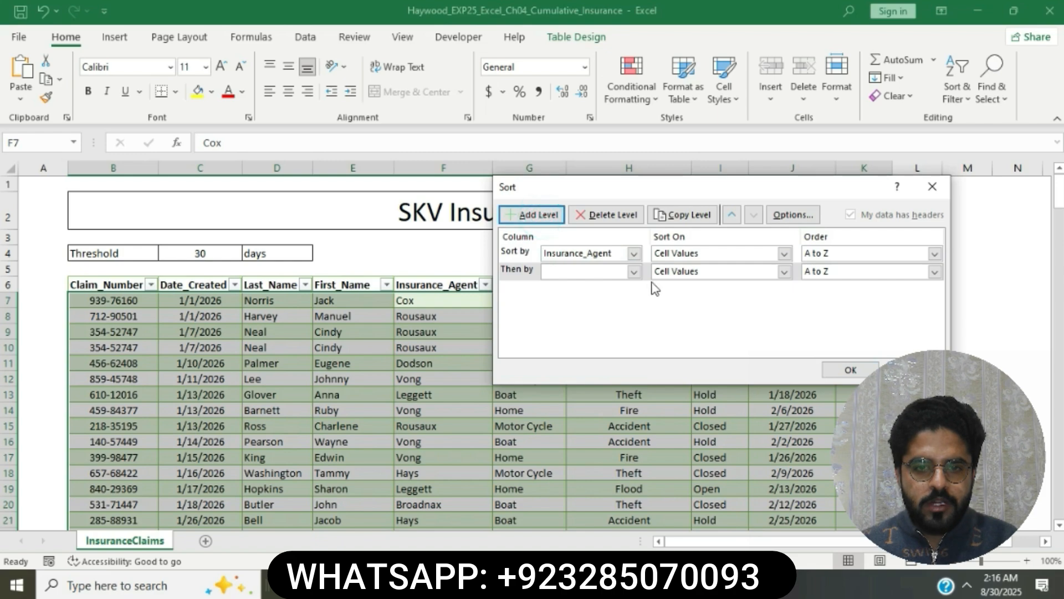
# Choose Description as the second level's column, then bring up its order choices
pyautogui.click(633, 272)
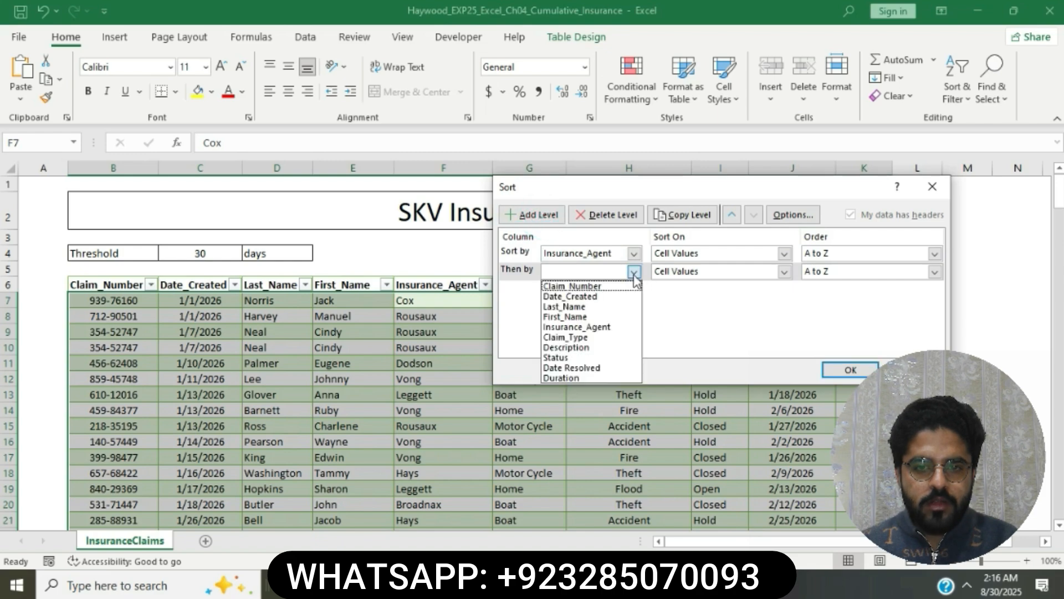
pyautogui.click(590, 348)
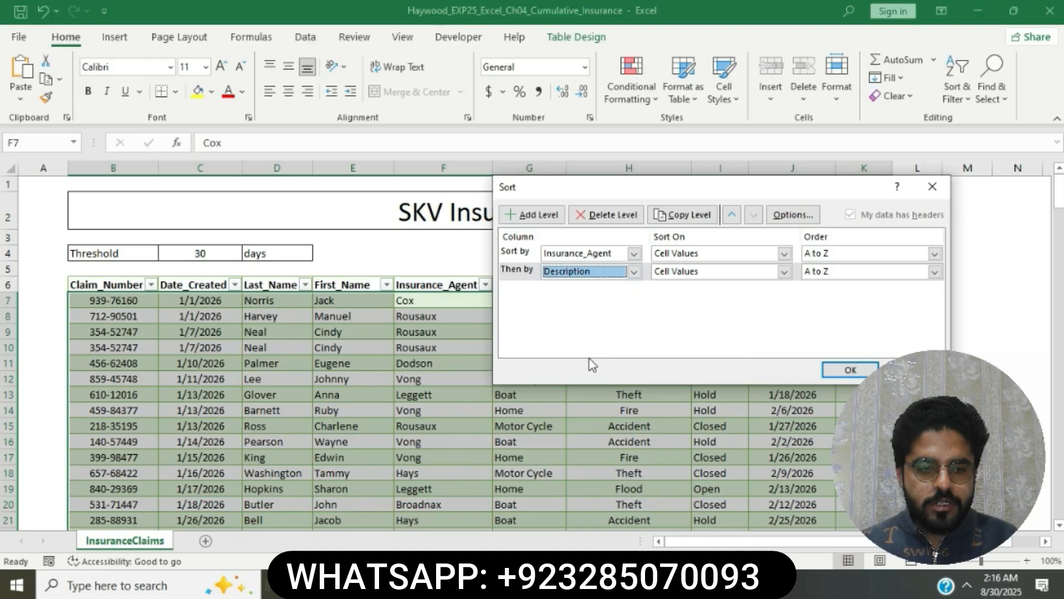
pyautogui.hotkey('alt', 'Tab')
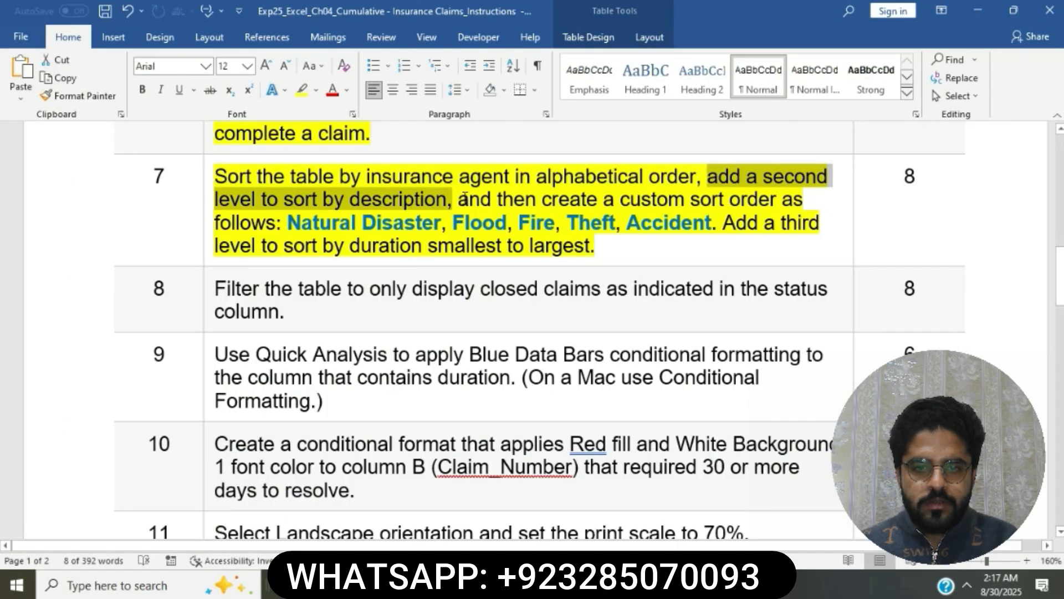
pyautogui.moveTo(465, 198); pyautogui.dragTo(701, 222)
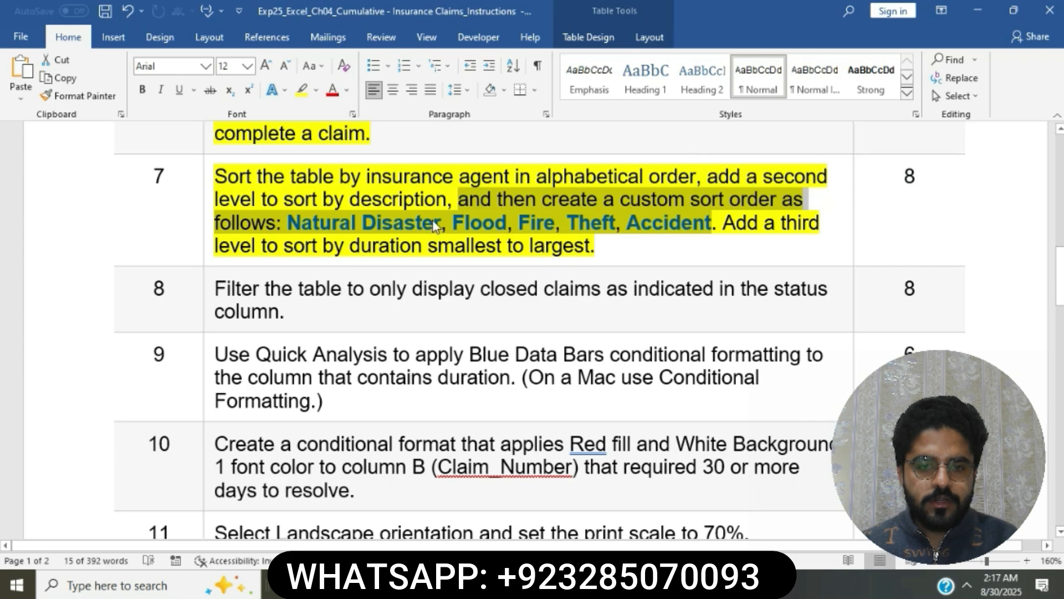
pyautogui.hotkey('alt', 'Tab')
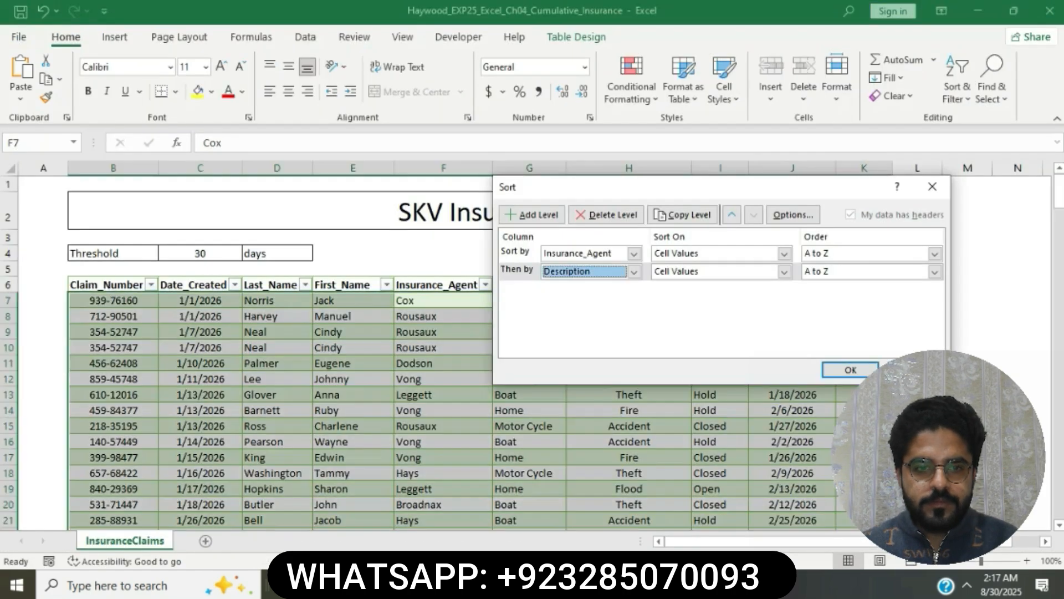
pyautogui.click(936, 273)
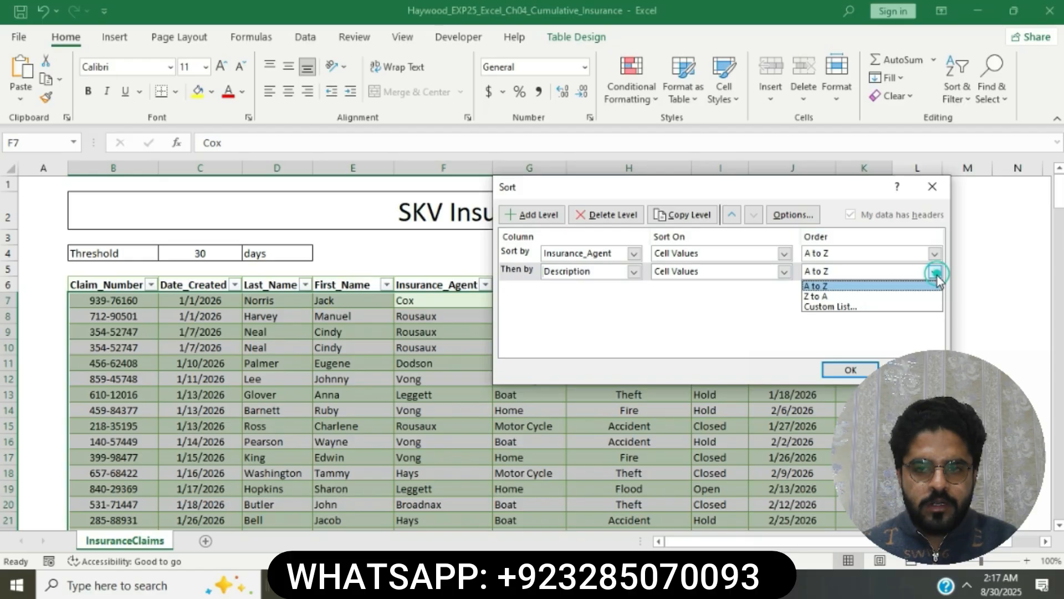
# Pick the Natural Disaster, Flood, Fire, Theft, Accident custom list as the Description order
pyautogui.click(886, 304)
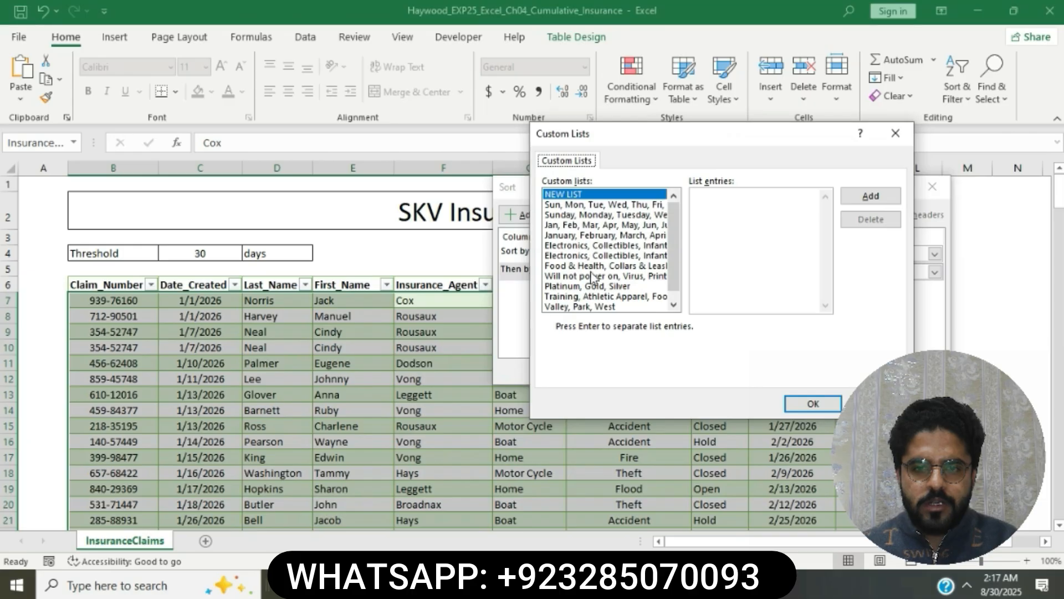
pyautogui.click(674, 305)
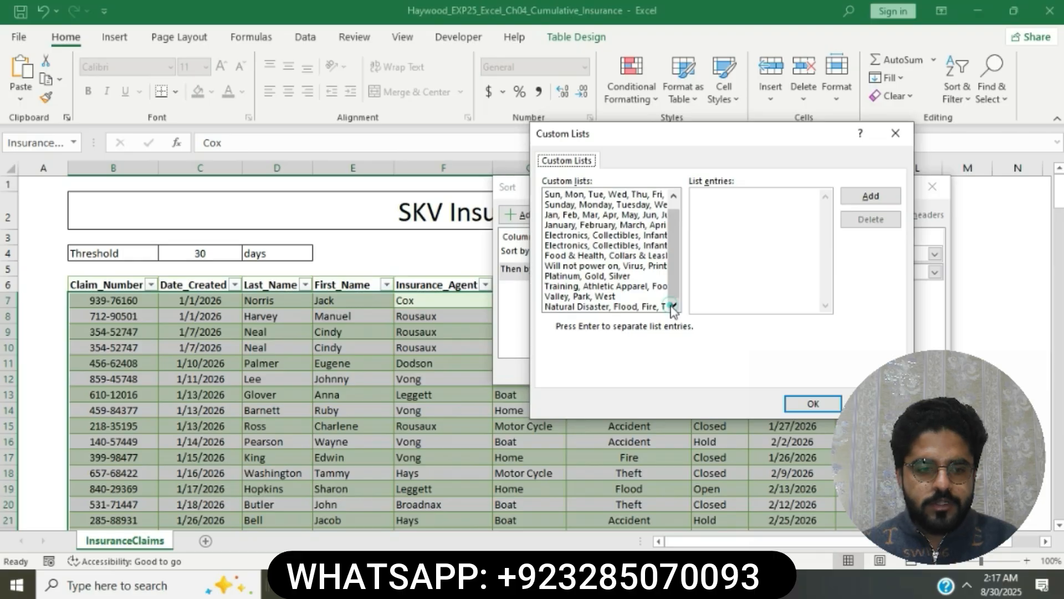
pyautogui.click(673, 306)
pyautogui.click(647, 308)
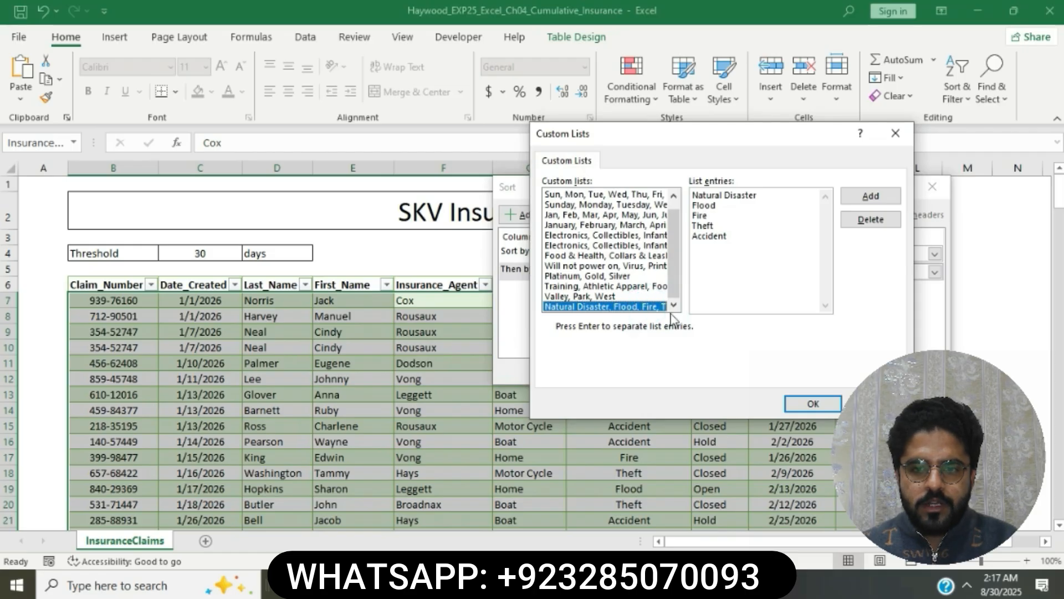
pyautogui.click(812, 403)
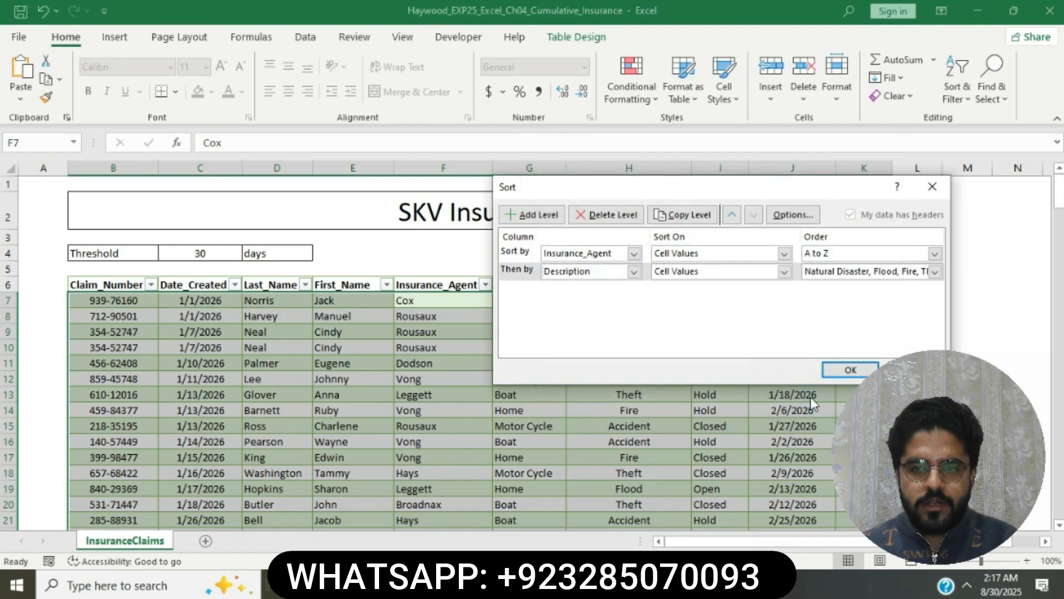
pyautogui.hotkey('alt', 'Tab')
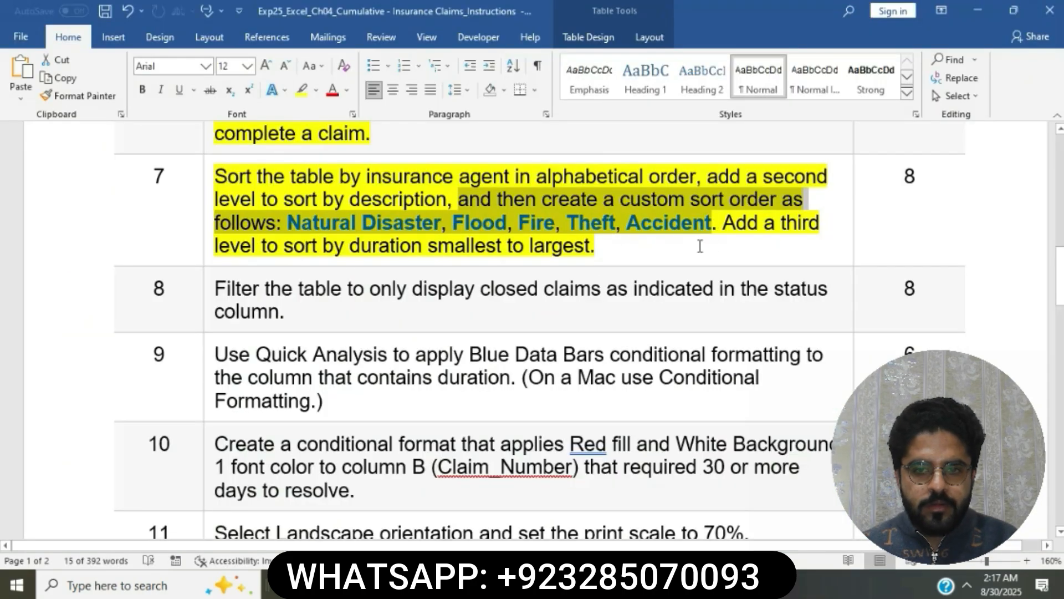
pyautogui.keyDown('ctrl'); pyautogui.click(725, 227); pyautogui.keyUp('ctrl')
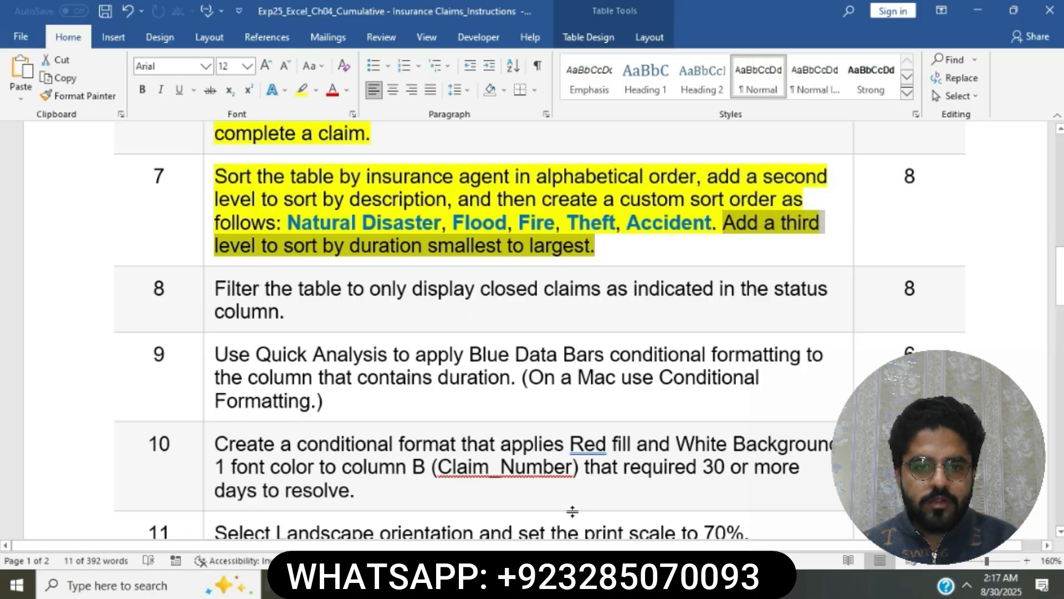
pyautogui.hotkey('alt', 'Tab')
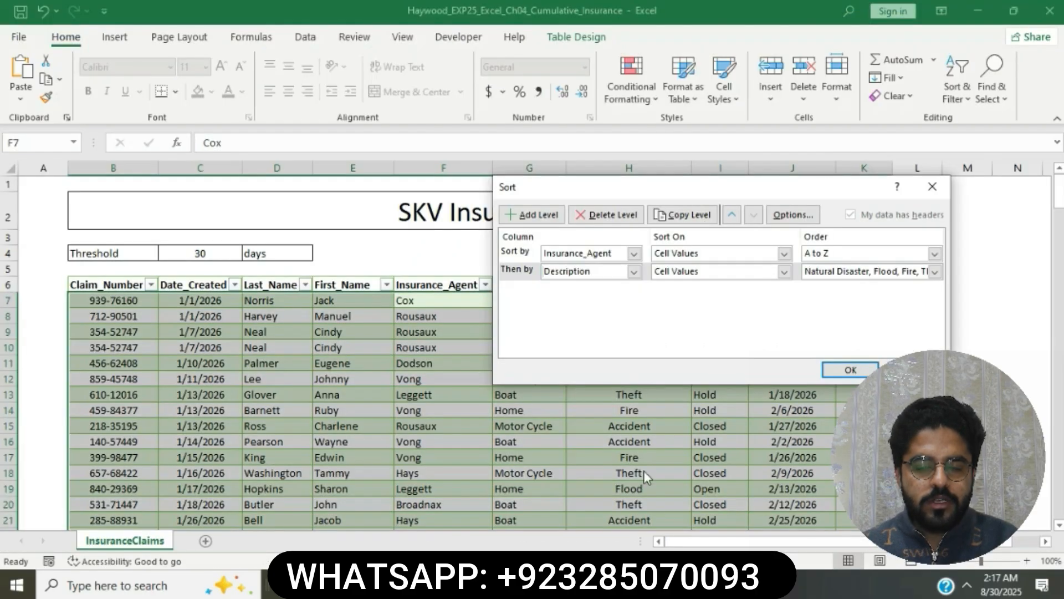
# Add a third level on Duration, smallest to largest, and apply the sort
pyautogui.click(544, 221)
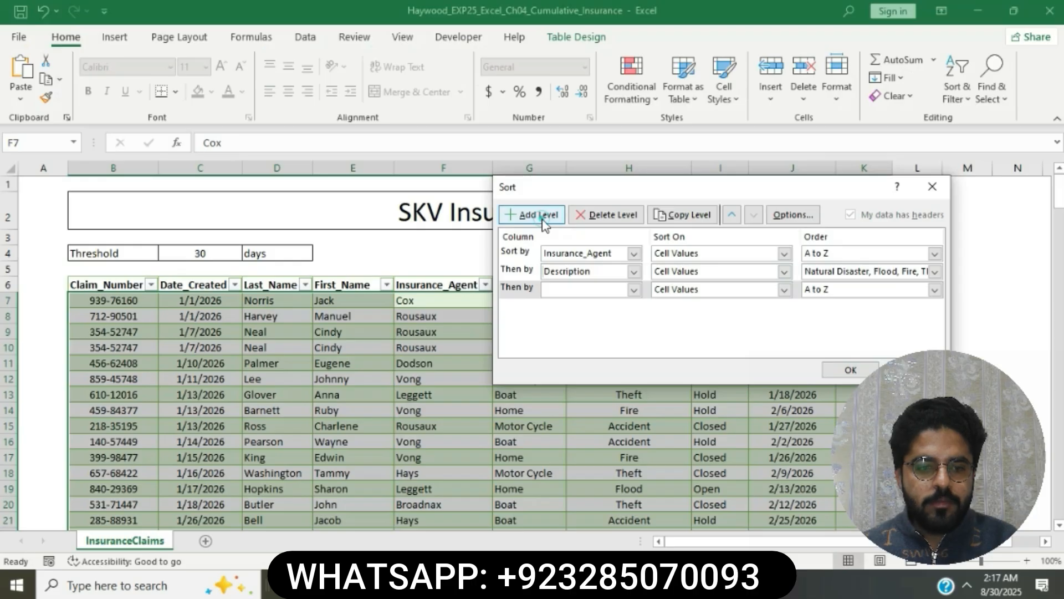
pyautogui.click(635, 289)
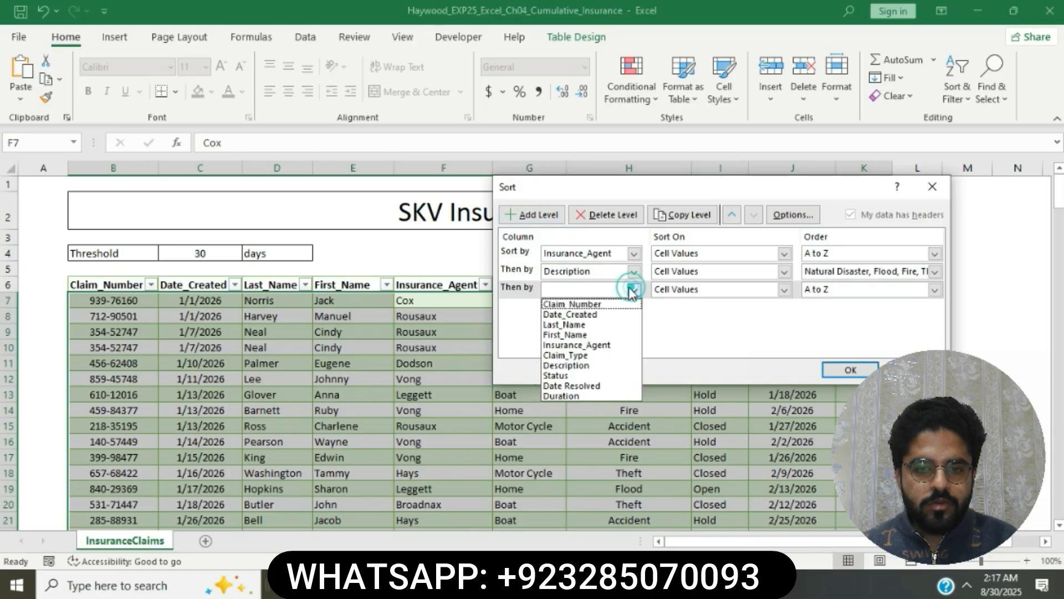
pyautogui.click(567, 397)
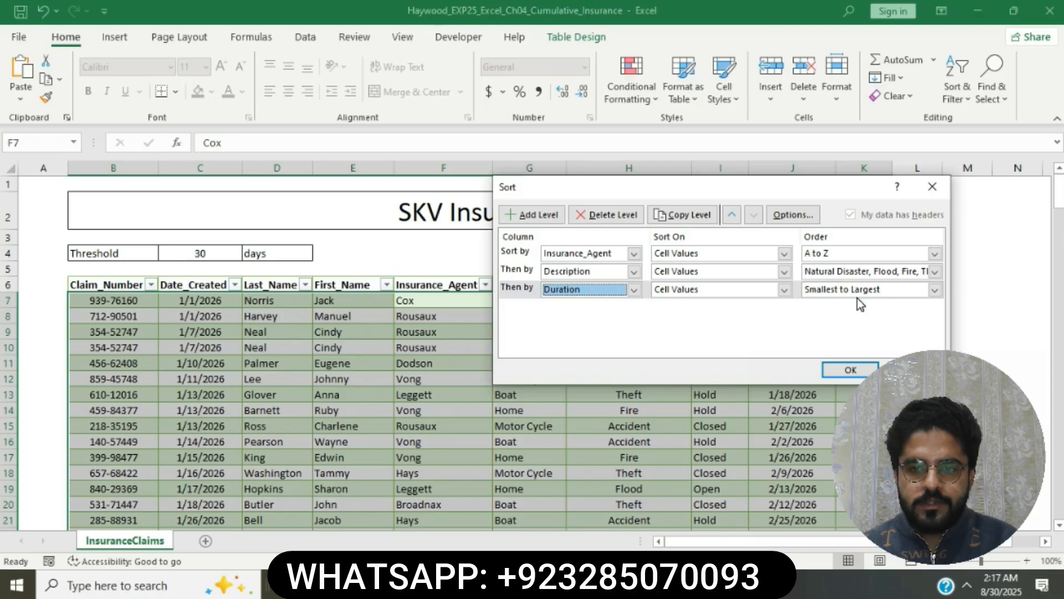
pyautogui.click(857, 369)
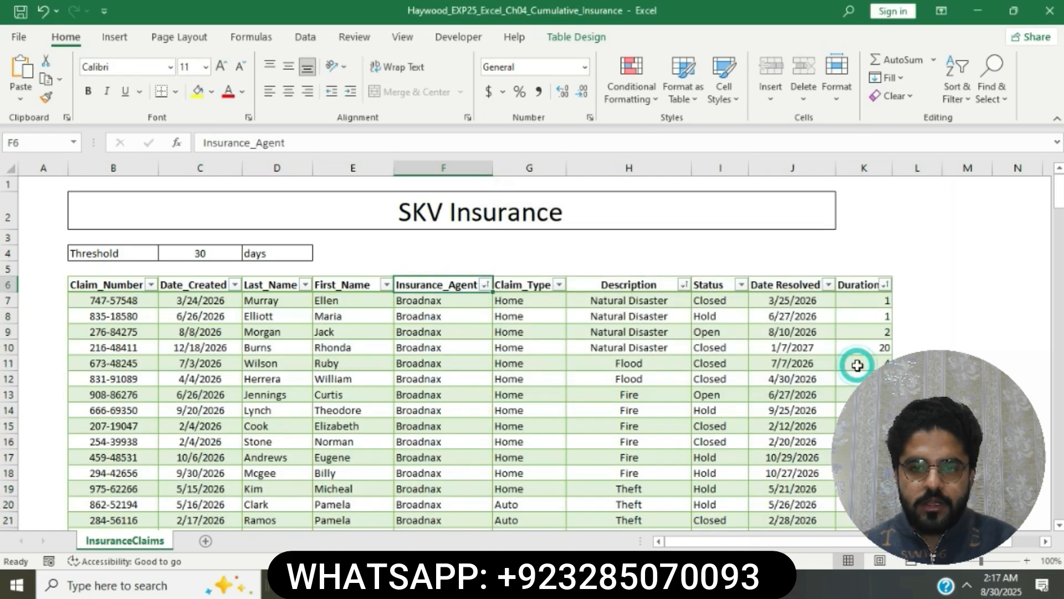